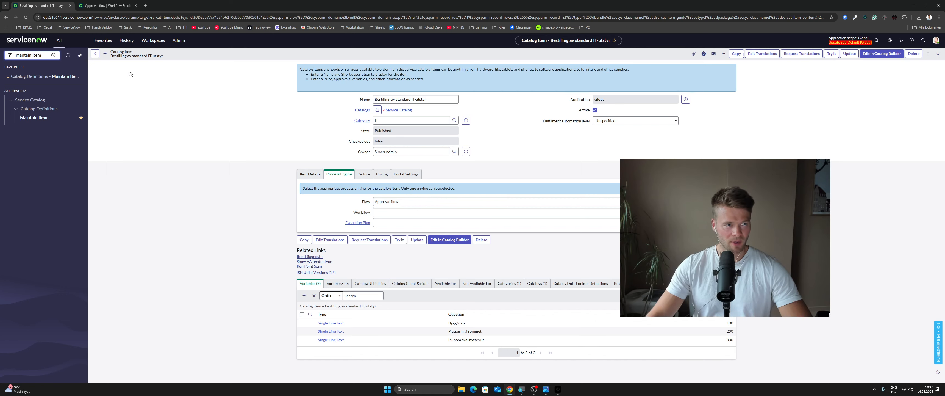
Look over the Approval flow's actions and open the order form of the Bestilling av standard IT-utstyr catalog item
{"action": "left_click", "coordinate": [97, 7]}
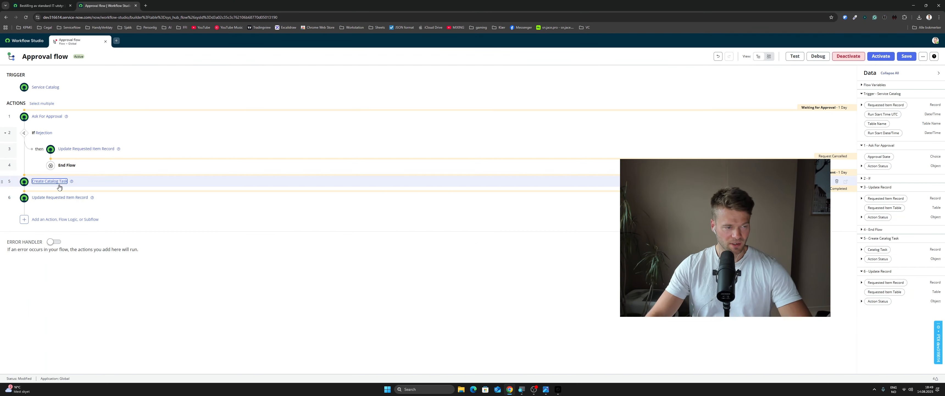
{"action": "left_click", "coordinate": [46, 7]}
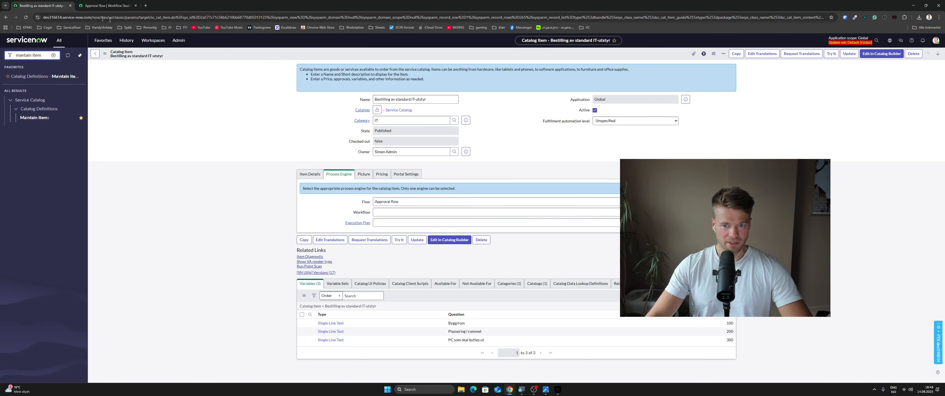
{"action": "left_click", "coordinate": [834, 56]}
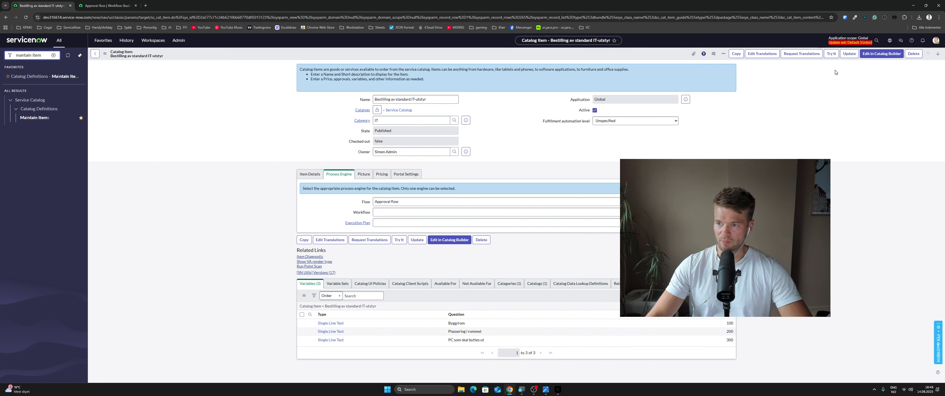
{"action": "left_click", "coordinate": [832, 53]}
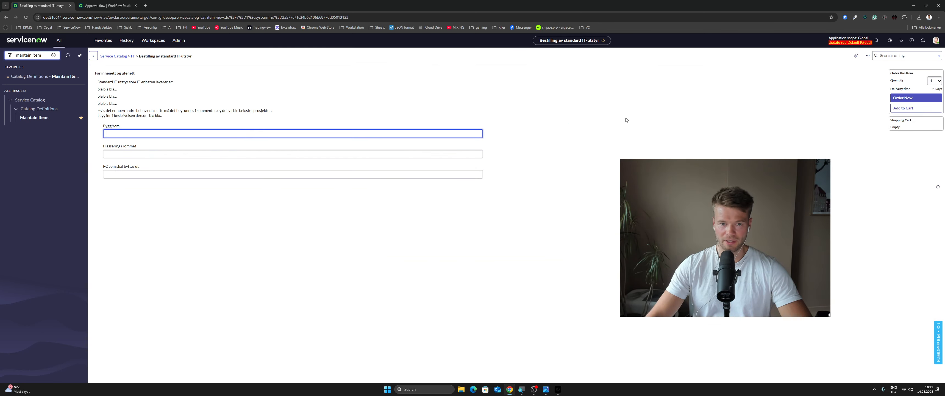
Order the item with asdasd for Bygg/rom and Plassering i rommet, and asdasd33 for PC som skal byttes ut
{"action": "type", "text": "asdasd"}
{"action": "left_click", "coordinate": [193, 154]}
{"action": "type", "text": "asdasd"}
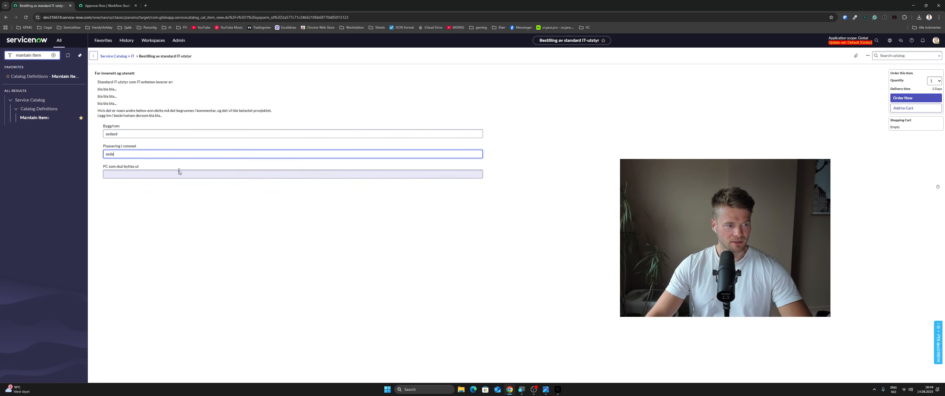
{"action": "left_click", "coordinate": [175, 175]}
{"action": "type", "text": "asdasd3"}
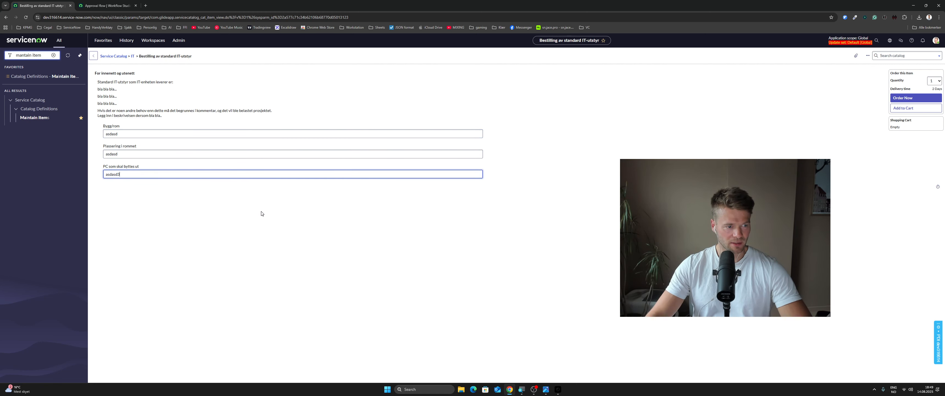
{"action": "type", "text": "3"}
{"action": "left_click", "coordinate": [262, 213]}
{"action": "left_click", "coordinate": [913, 101]}
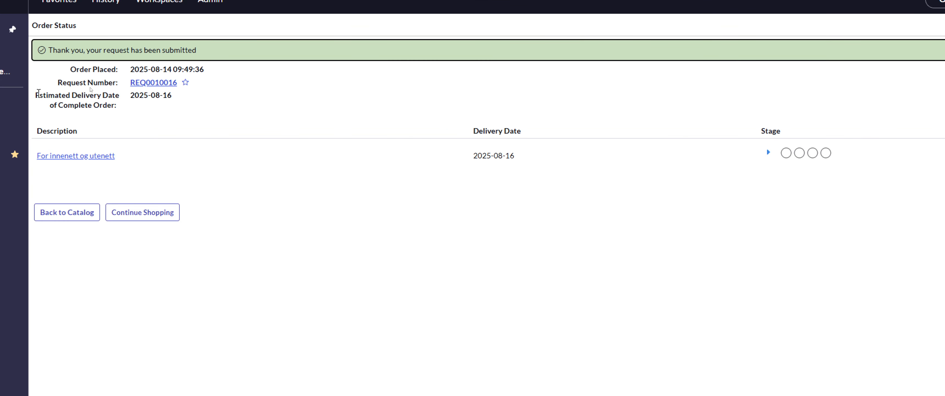
Open the requested item of the submitted request and show its approvers
{"action": "left_click", "coordinate": [184, 88]}
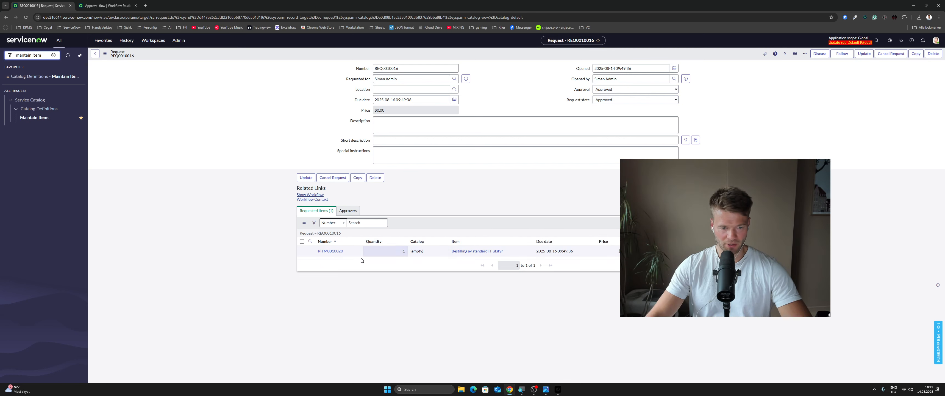
{"action": "left_click", "coordinate": [330, 251]}
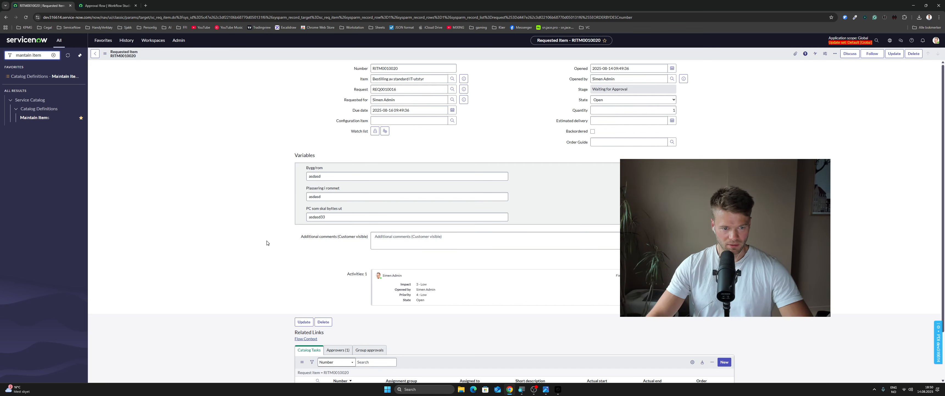
{"action": "scroll", "coordinate": [267, 242], "scroll_direction": "down", "scroll_amount": 2}
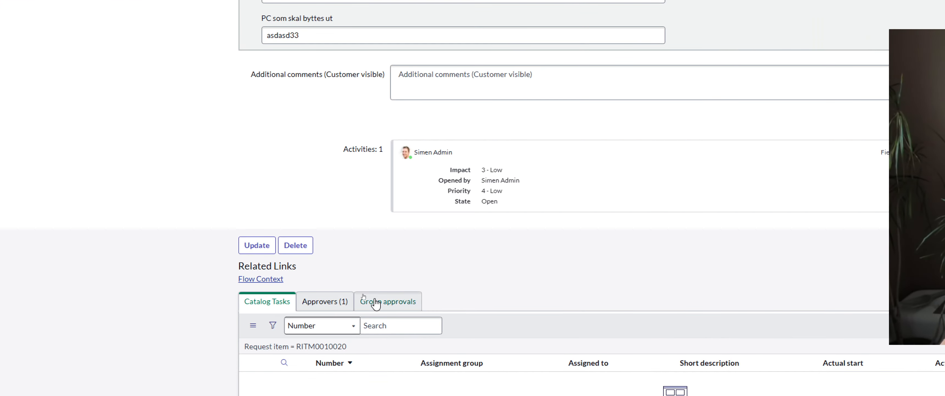
{"action": "left_click", "coordinate": [339, 295]}
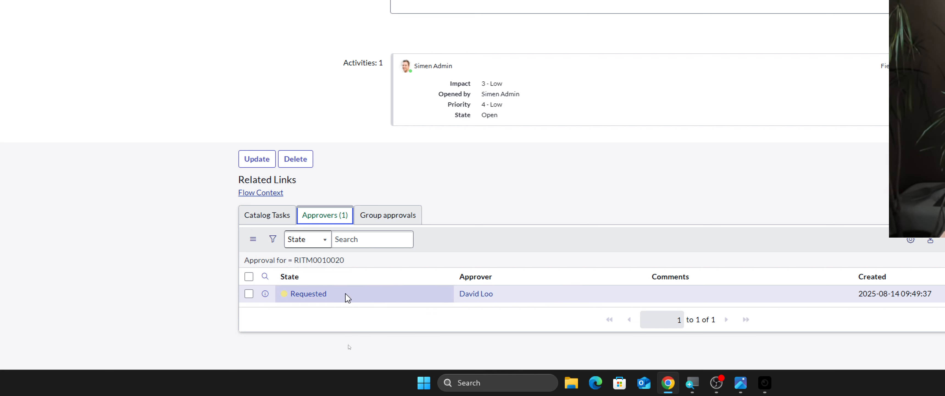
Set the state of the requested item's approval to Approved
{"action": "double_click", "coordinate": [345, 301]}
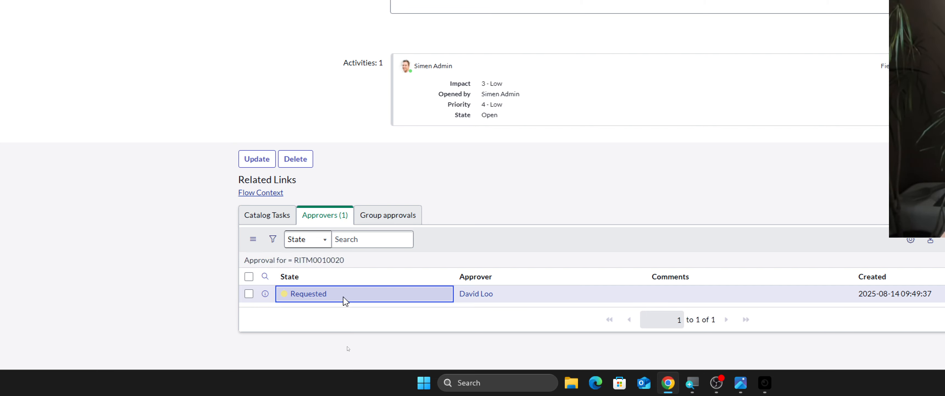
{"action": "left_click", "coordinate": [344, 301]}
{"action": "left_click", "coordinate": [340, 245]}
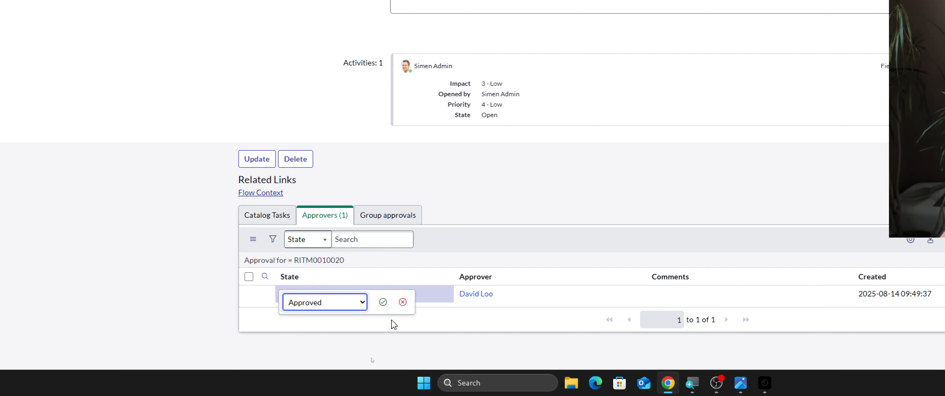
{"action": "left_click", "coordinate": [383, 303]}
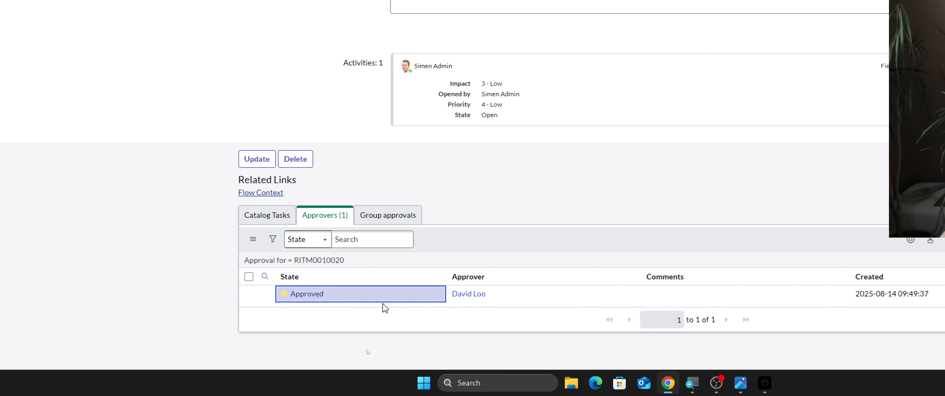
Refresh the requested item's catalog tasks and open the "Do something" task
{"action": "left_click", "coordinate": [278, 220]}
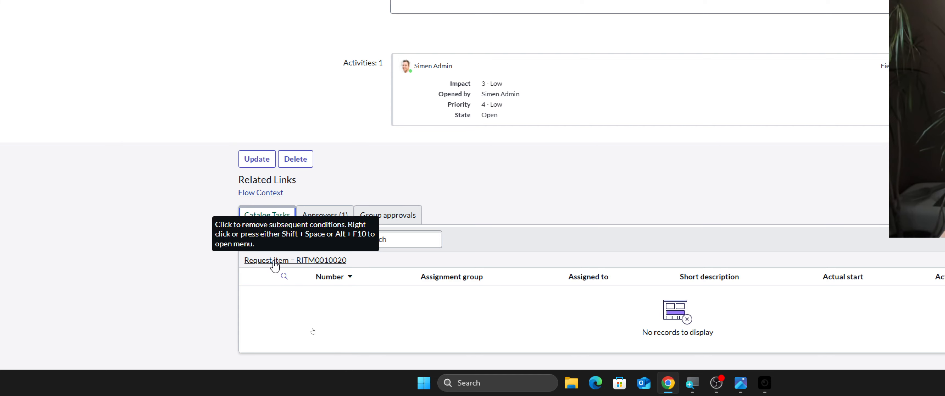
{"action": "left_click", "coordinate": [267, 261]}
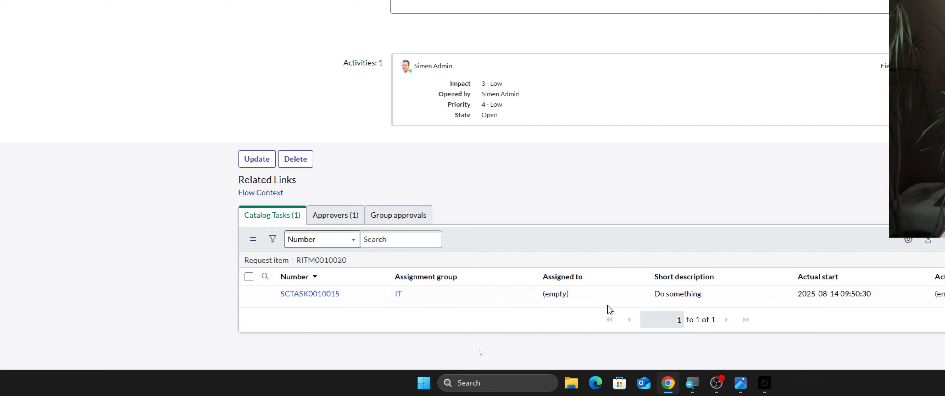
{"action": "left_click", "coordinate": [302, 295]}
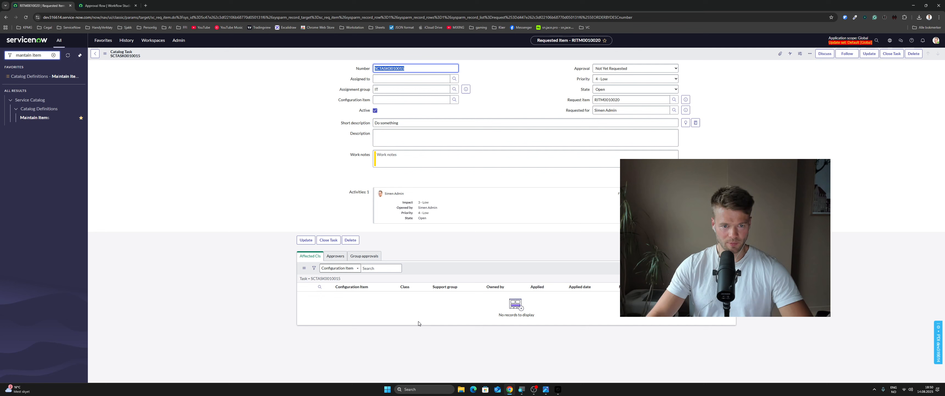
{"action": "left_click", "coordinate": [502, 238]}
{"action": "left_click_drag", "start_coordinate": [657, 236], "coordinate": [669, 248]}
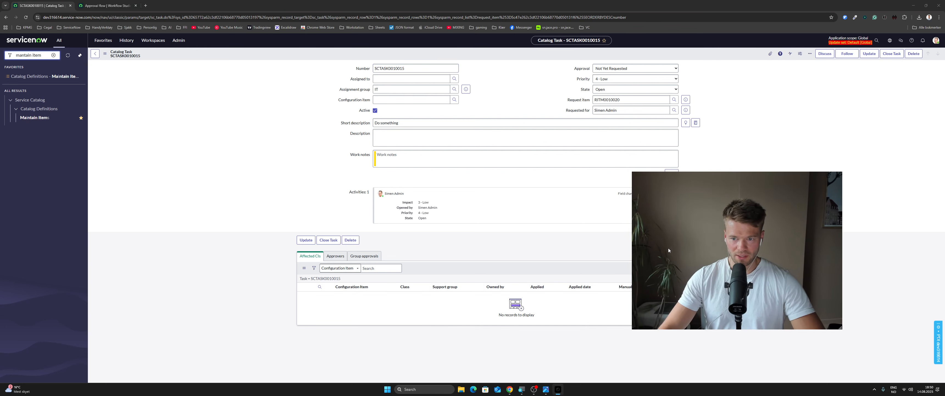
{"action": "left_click", "coordinate": [551, 241]}
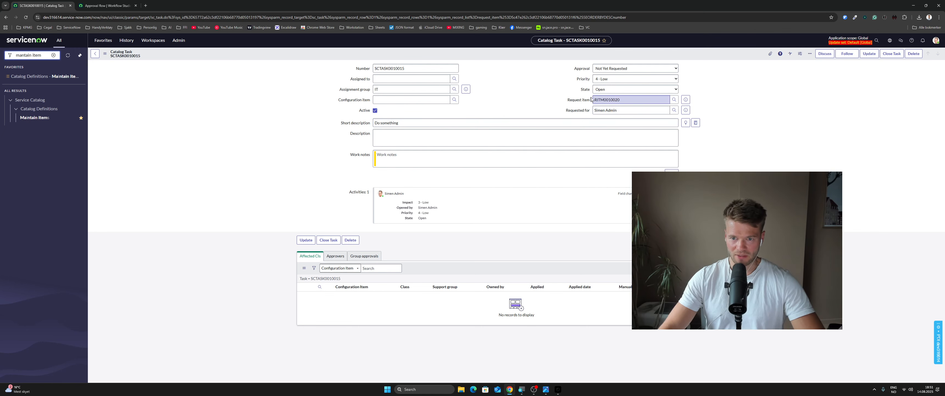
Preview the catalog task's request item, view its variables in the full record, and return to the task
{"action": "left_click", "coordinate": [686, 100], "text": "ctrl"}
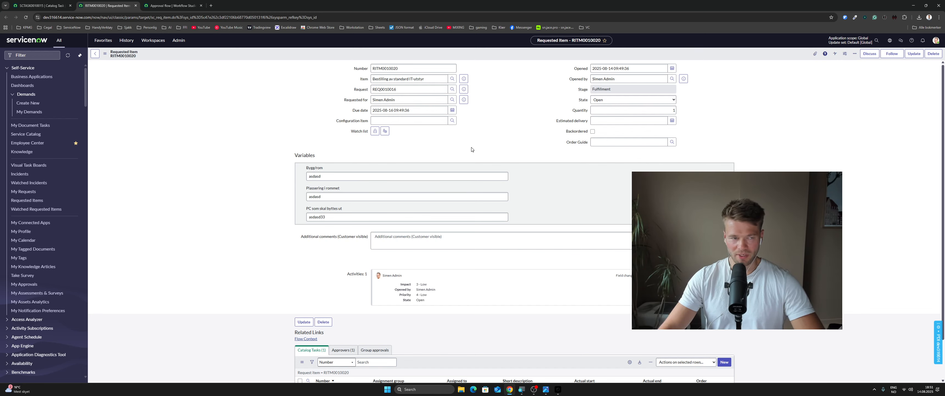
{"action": "left_click", "coordinate": [56, 6]}
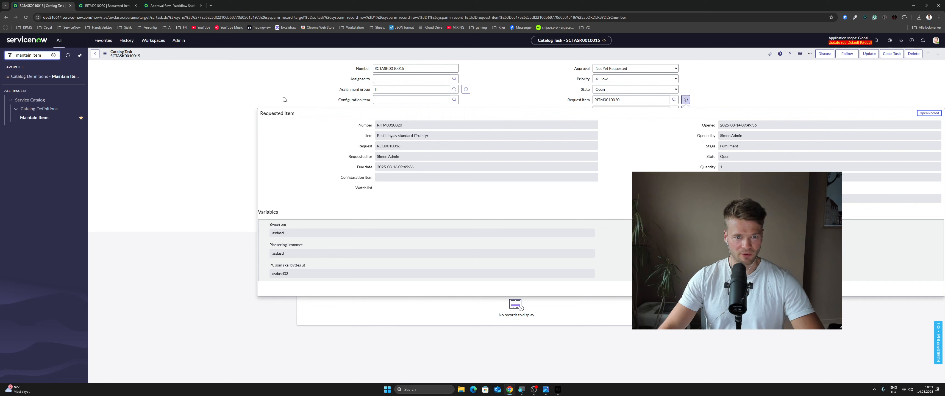
{"action": "left_click", "coordinate": [487, 103]}
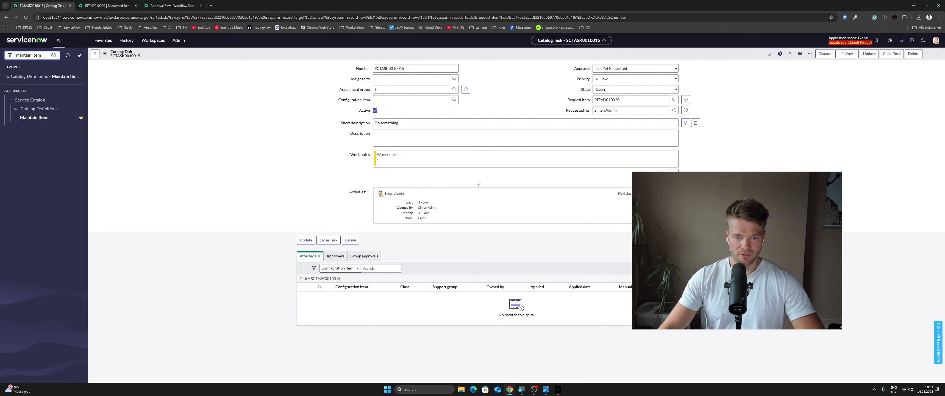
In the Approval flow's Create Catalog Task action, set the template catalog item to Bestilling av standard IT-utstyr
{"action": "left_click", "coordinate": [171, 7]}
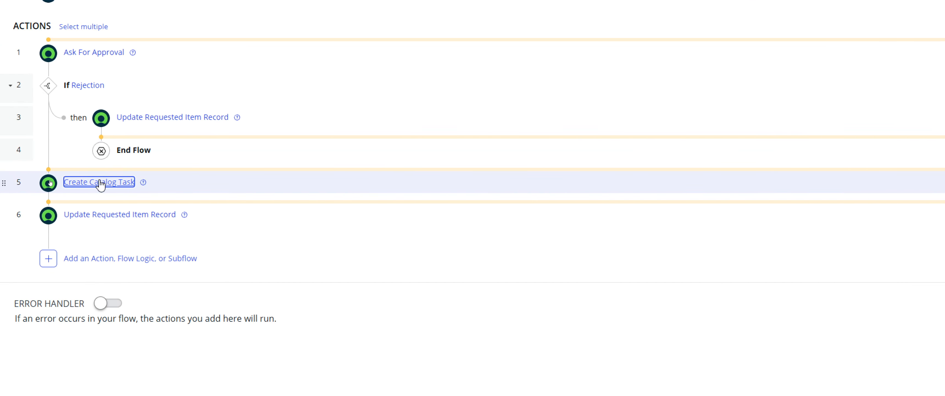
{"action": "left_click", "coordinate": [48, 182]}
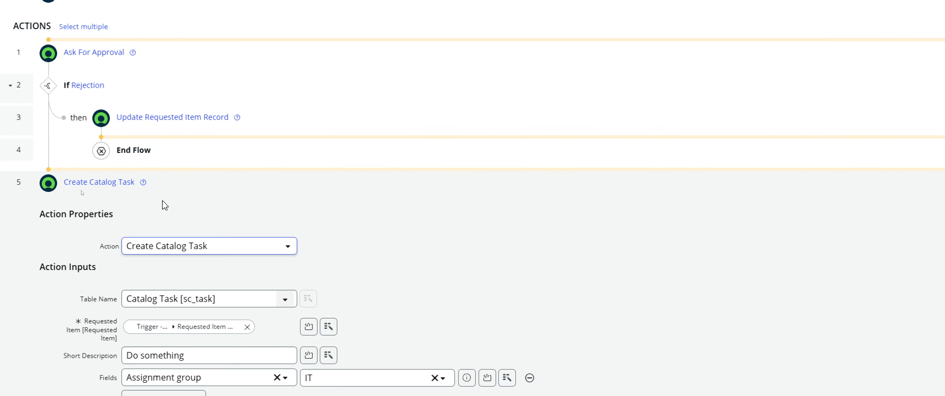
{"action": "scroll", "coordinate": [165, 205], "scroll_direction": "down", "scroll_amount": 5}
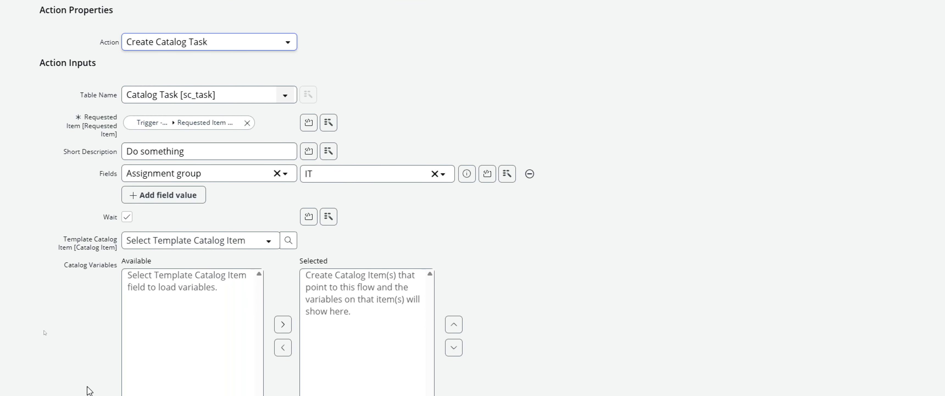
{"action": "scroll", "coordinate": [90, 391], "scroll_direction": "down", "scroll_amount": 2}
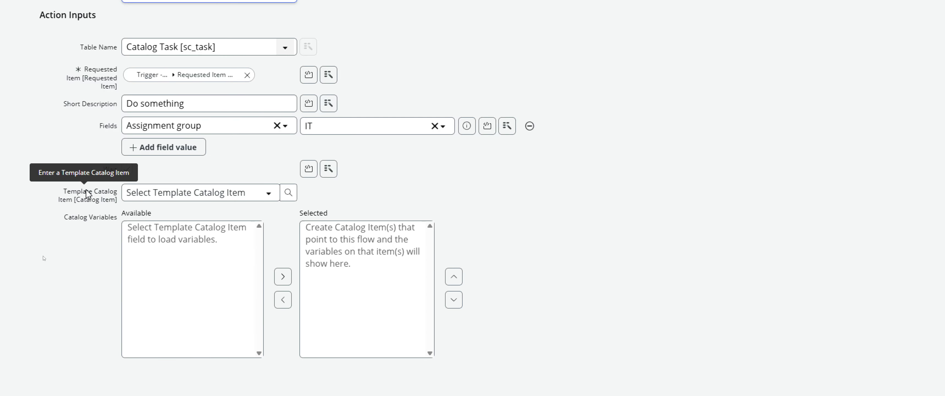
{"action": "left_click", "coordinate": [268, 193]}
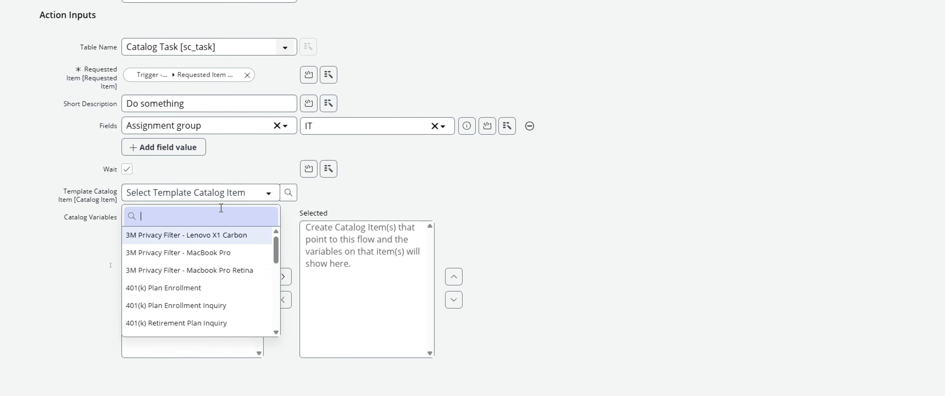
{"action": "scroll", "coordinate": [216, 208], "scroll_direction": "down", "scroll_amount": 1}
{"action": "type", "text": "best"}
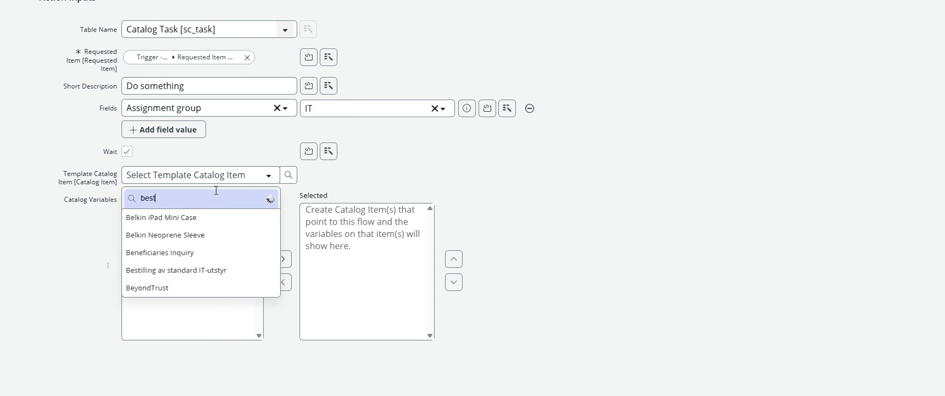
{"action": "left_click", "coordinate": [194, 218]}
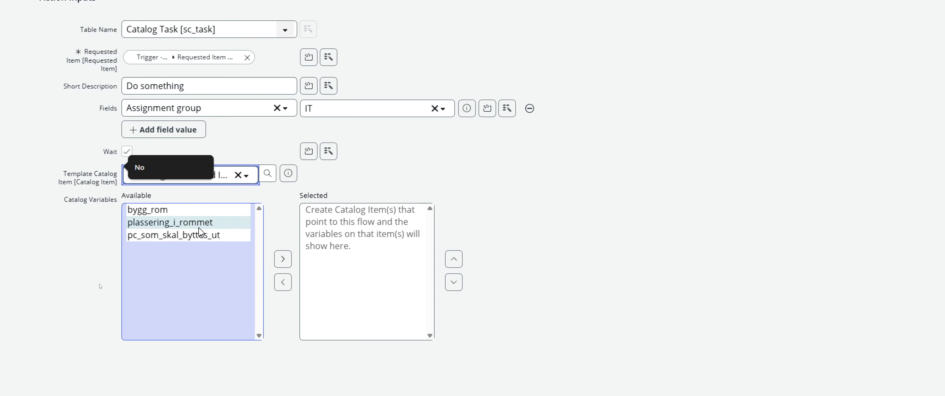
Add the catalog variables bygg_rom, plassering_i_rommet and pc_som_skal_byttes_ut to the Create Catalog Task action's selected variables
{"action": "left_click", "coordinate": [191, 210]}
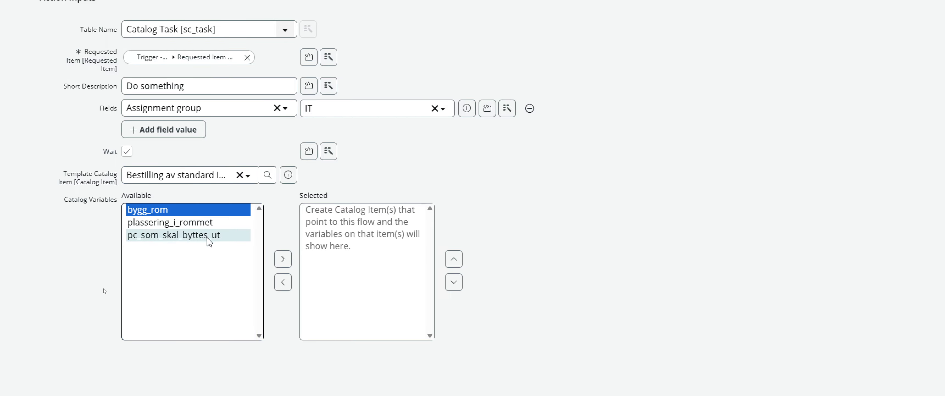
{"action": "left_click", "coordinate": [209, 242], "text": "shift"}
{"action": "left_click", "coordinate": [283, 259]}
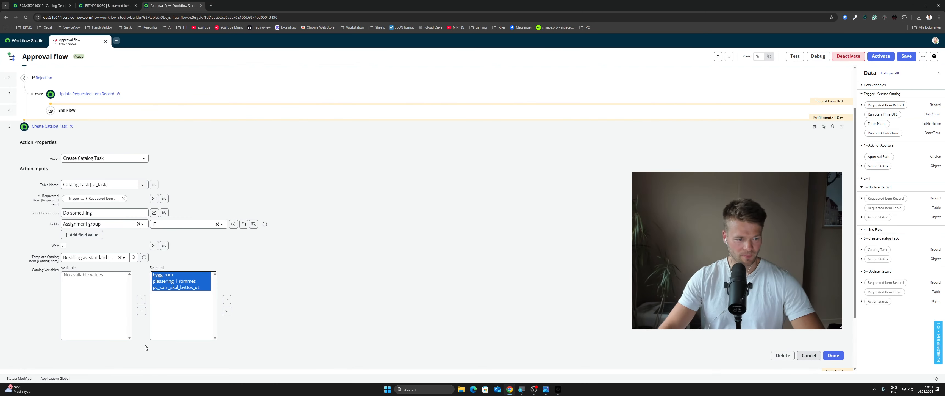
{"action": "left_click", "coordinate": [258, 343]}
{"action": "scroll", "coordinate": [258, 344], "scroll_direction": "down", "scroll_amount": 2}
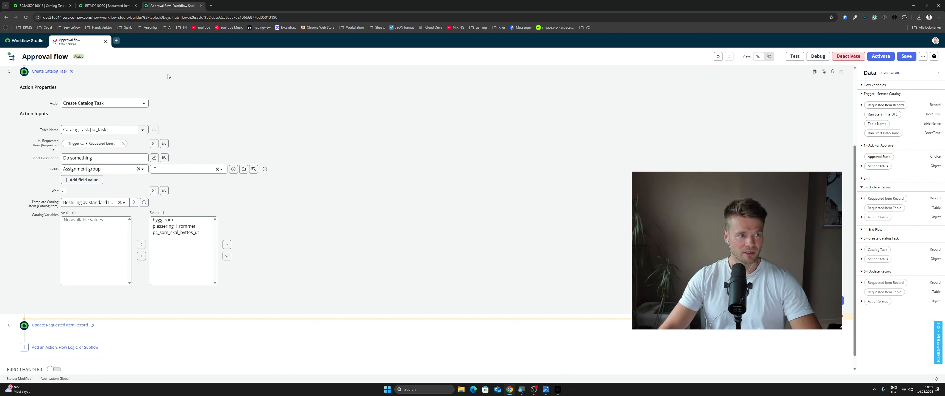
Open the catalog item Bestilling av standard IT-utstyr from the maintained items and start editing it in Catalog Builder
{"action": "left_click", "coordinate": [106, 9]}
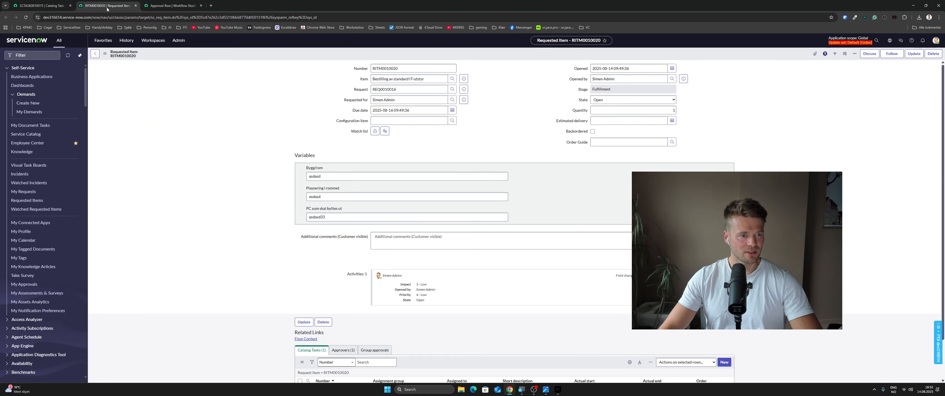
{"action": "left_click", "coordinate": [63, 8]}
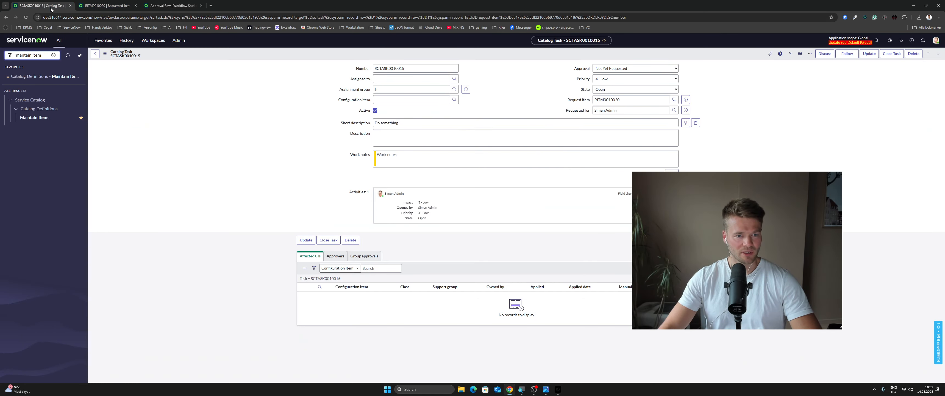
{"action": "left_click", "coordinate": [44, 76]}
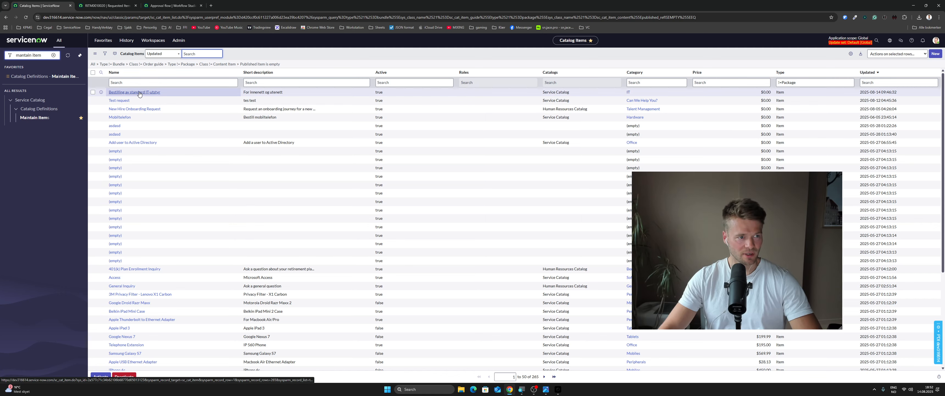
{"action": "left_click", "coordinate": [152, 93]}
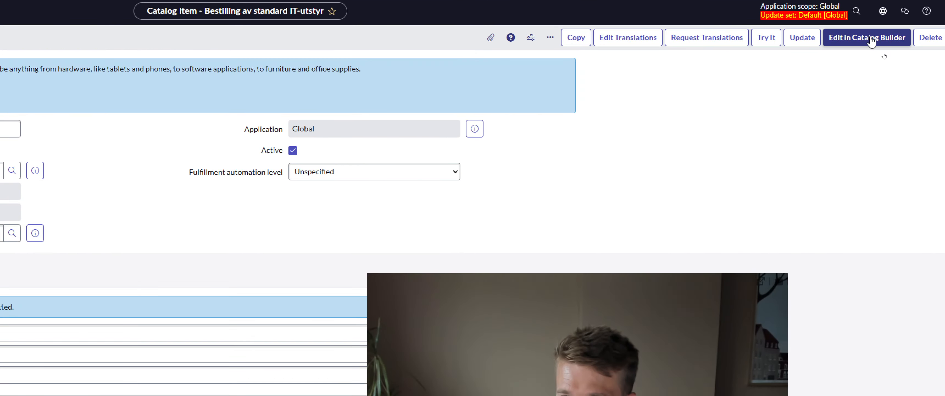
{"action": "left_click", "coordinate": [871, 42]}
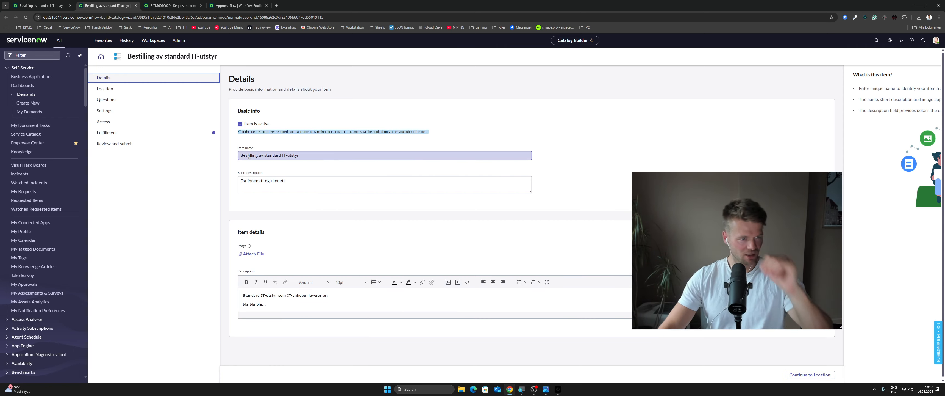
In the item's fulfillment settings, set the selected flow to Step based request fulfillment
{"action": "left_click", "coordinate": [135, 134]}
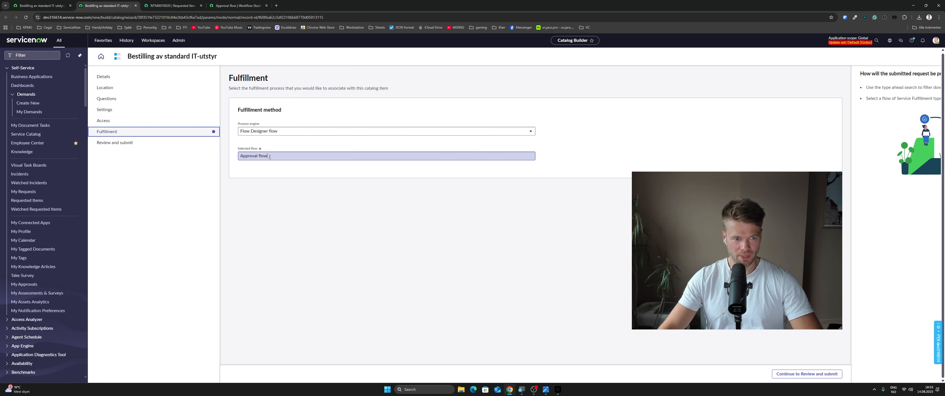
{"action": "left_click", "coordinate": [240, 159]}
{"action": "type", "text": "step"}
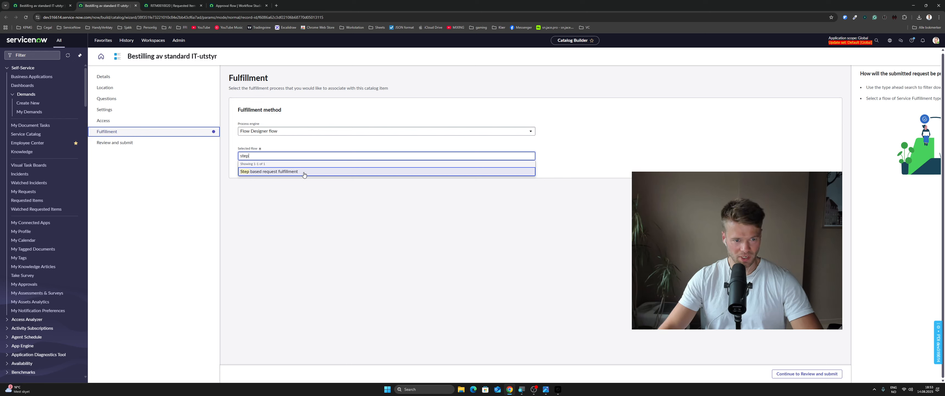
{"action": "left_click", "coordinate": [304, 174]}
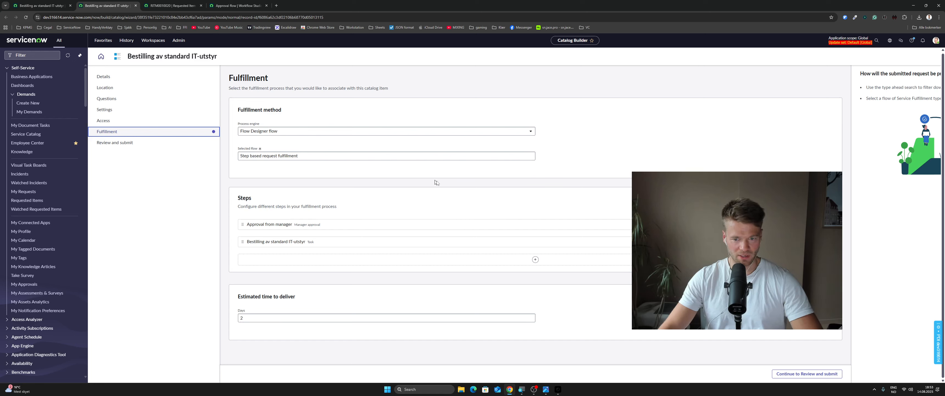
{"action": "left_click_drag", "start_coordinate": [724, 229], "coordinate": [76, 256]}
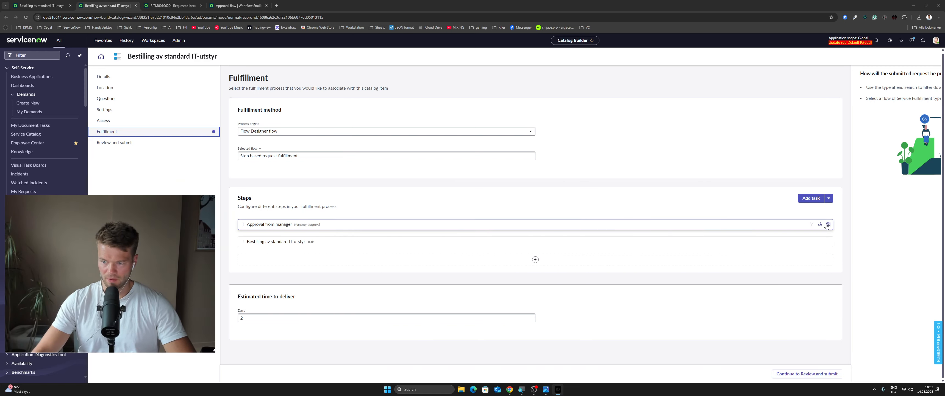
Remove the existing manager approval and Bestilling av standard IT-utstyr task from the fulfillment steps
{"action": "left_click", "coordinate": [827, 224]}
{"action": "left_click", "coordinate": [512, 225]}
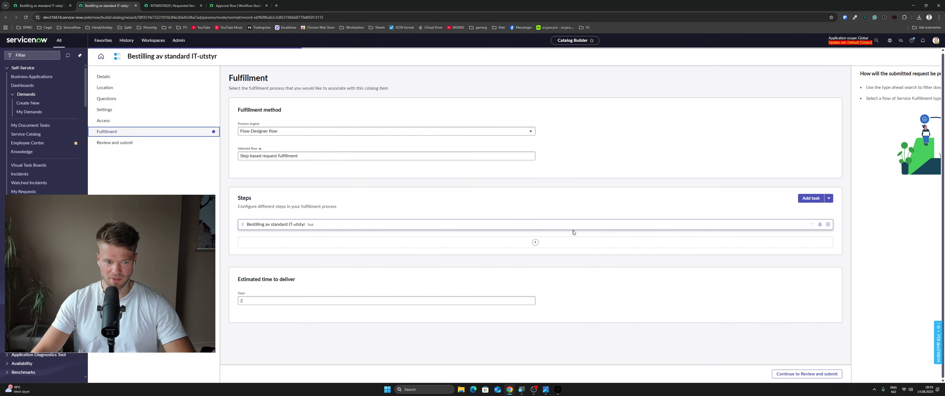
{"action": "left_click", "coordinate": [828, 225]}
{"action": "left_click", "coordinate": [512, 226]}
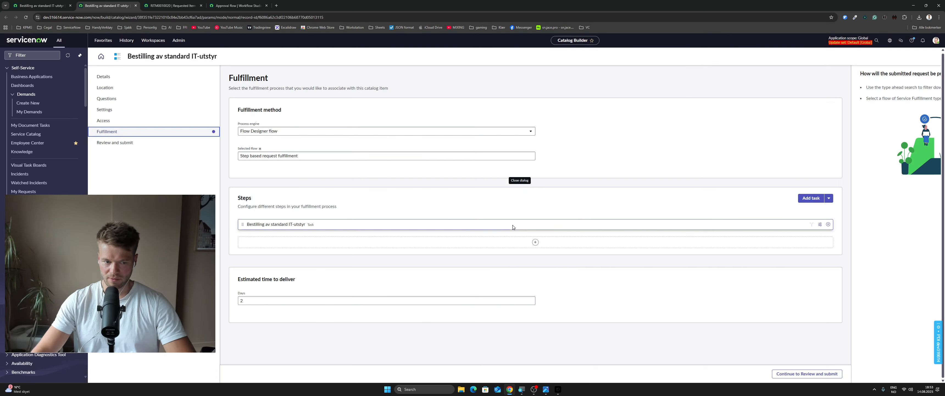
{"action": "scroll", "coordinate": [484, 230], "scroll_direction": "down", "scroll_amount": 1}
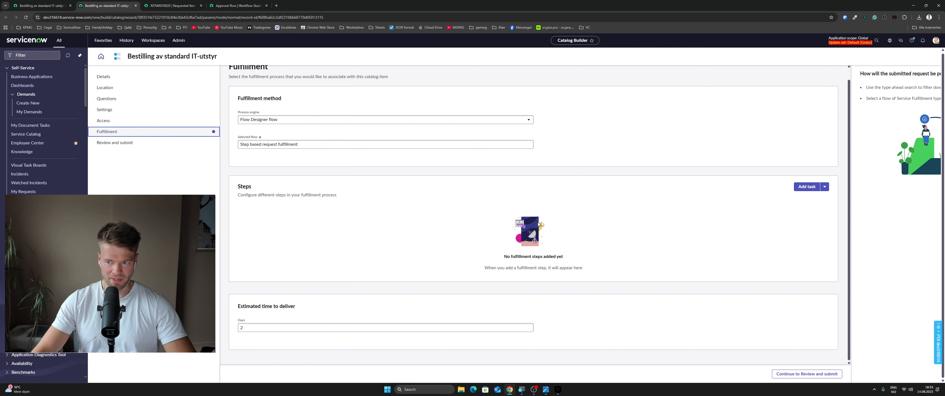
Add a manager approval fulfillment step without any conditions
{"action": "left_click", "coordinate": [826, 188]}
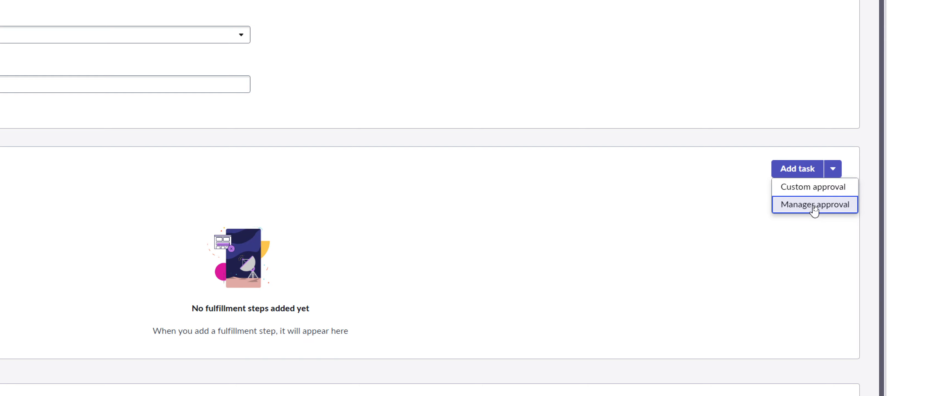
{"action": "left_click", "coordinate": [814, 207]}
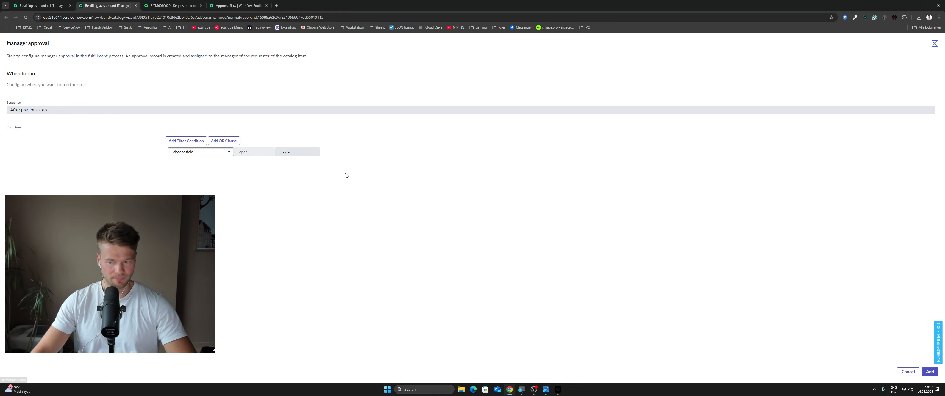
{"action": "left_click", "coordinate": [930, 371]}
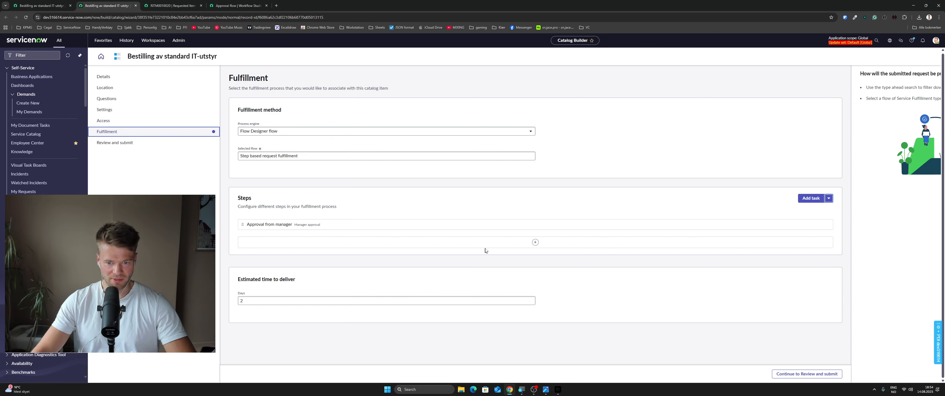
Insert a task step after the manager approval, using the catalog item's name Bestilling av standard IT-utstyr as its short description
{"action": "left_click", "coordinate": [535, 243]}
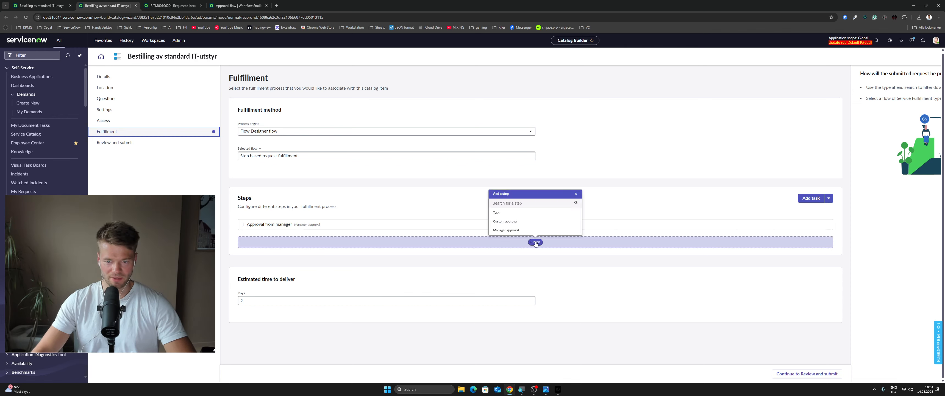
{"action": "left_click", "coordinate": [516, 213]}
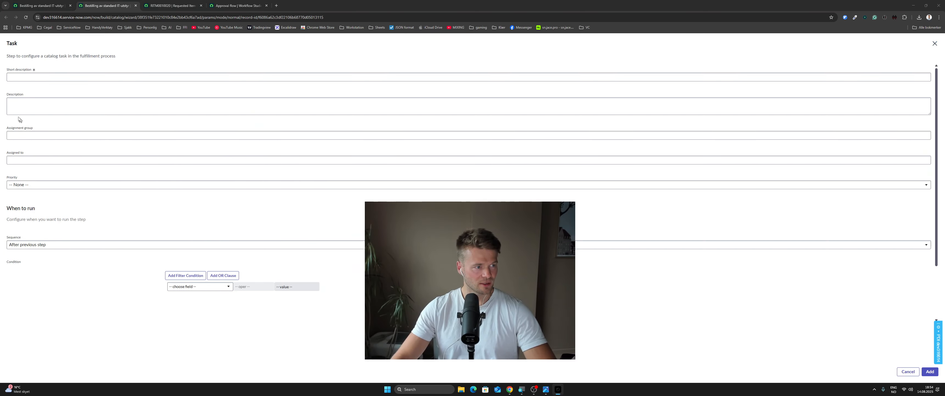
{"action": "left_click", "coordinate": [38, 7]}
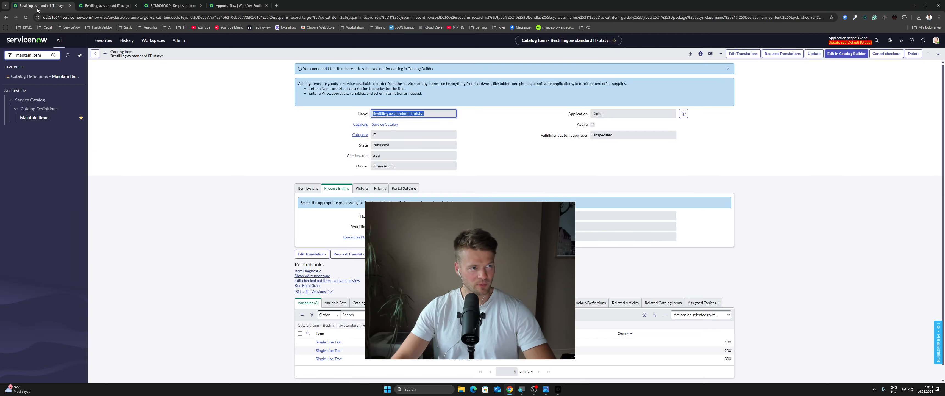
{"action": "left_click_drag", "start_coordinate": [443, 114], "coordinate": [348, 112]}
{"action": "key", "text": "ctrl+c"}
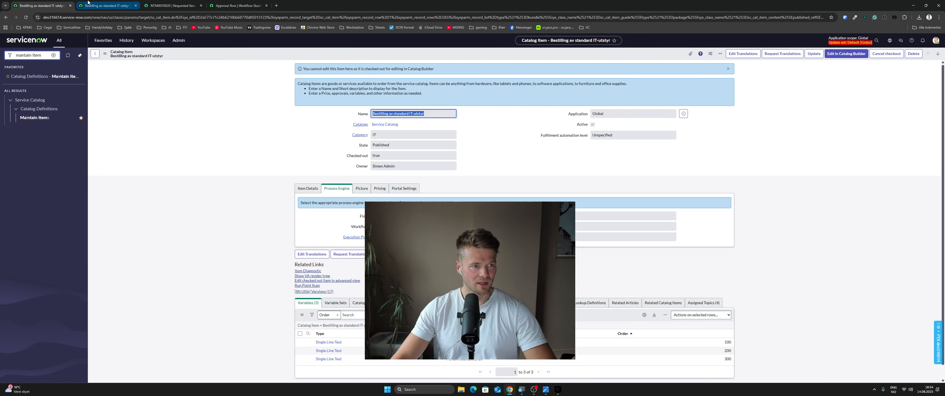
{"action": "left_click", "coordinate": [88, 4]}
{"action": "left_click", "coordinate": [51, 77]}
{"action": "key", "text": "ctrl+v"}
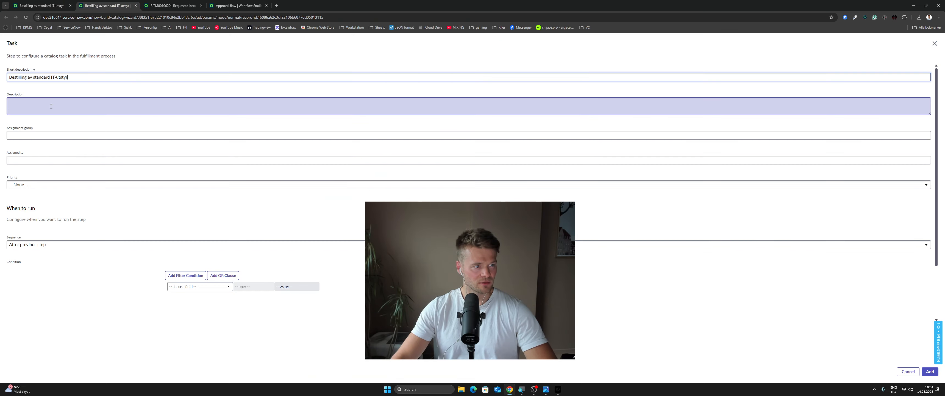
Give the task the description asdasd, assignment group IT and priority 3 - Moderate
{"action": "left_click", "coordinate": [51, 106]}
{"action": "type", "text": "asdasd"}
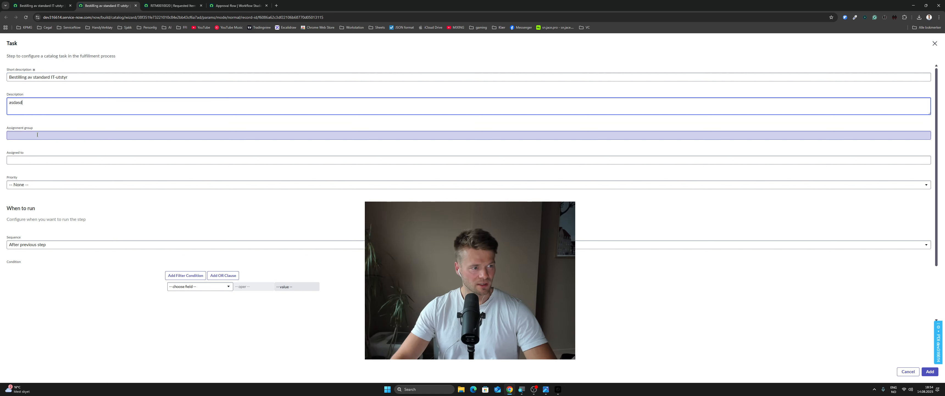
{"action": "left_click", "coordinate": [52, 135]}
{"action": "type", "text": "it"}
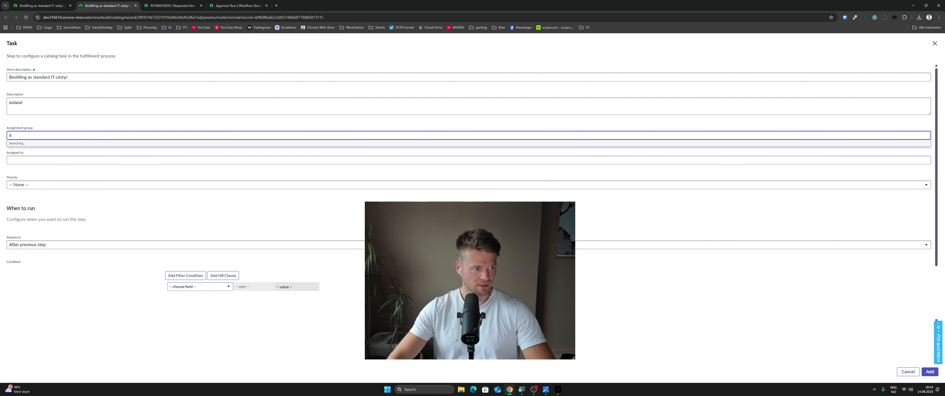
{"action": "left_click", "coordinate": [31, 154]}
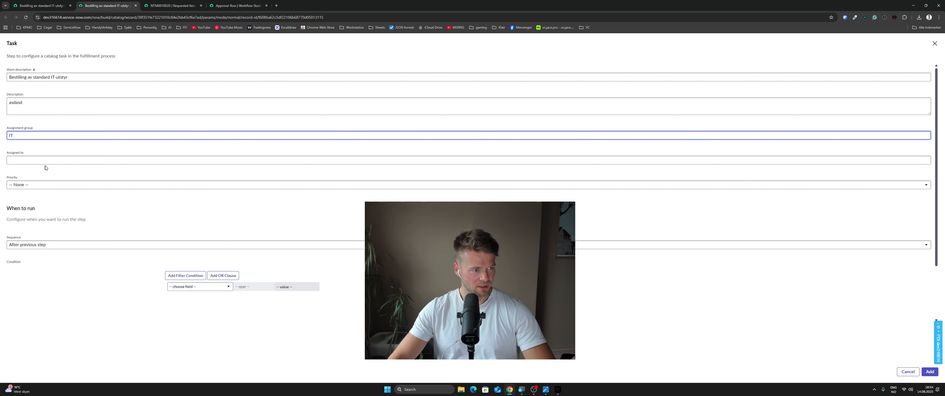
{"action": "left_click", "coordinate": [47, 186]}
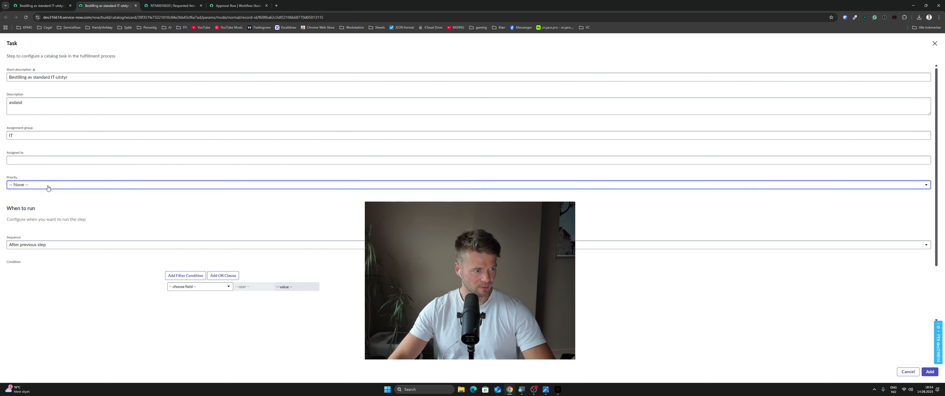
{"action": "left_click", "coordinate": [43, 220]}
Keep the task's sequence as After previous step and add the task to the fulfillment steps
{"action": "scroll", "coordinate": [99, 206], "scroll_direction": "down", "scroll_amount": 2}
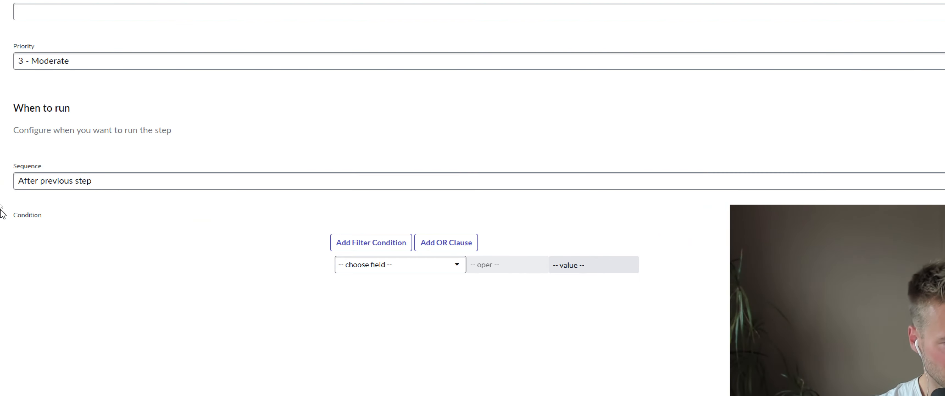
{"action": "left_click", "coordinate": [74, 182]}
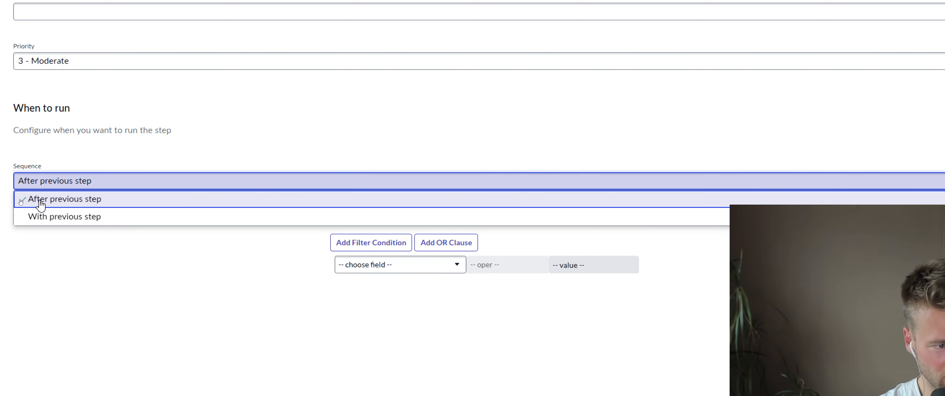
{"action": "left_click", "coordinate": [58, 201]}
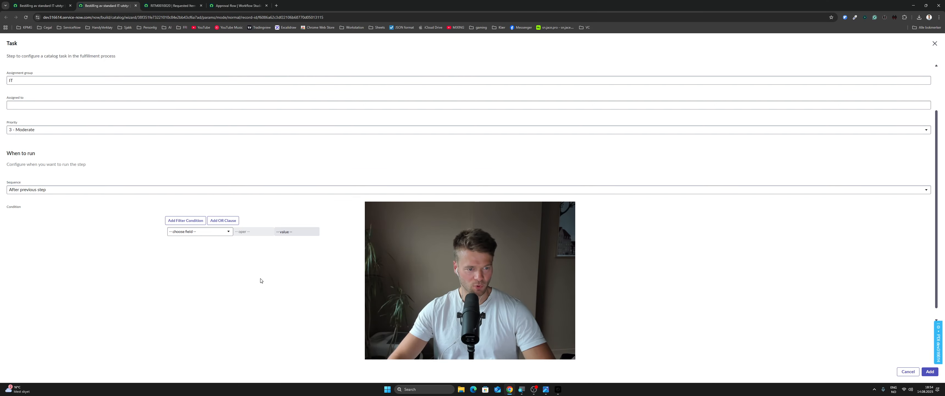
{"action": "left_click", "coordinate": [259, 276]}
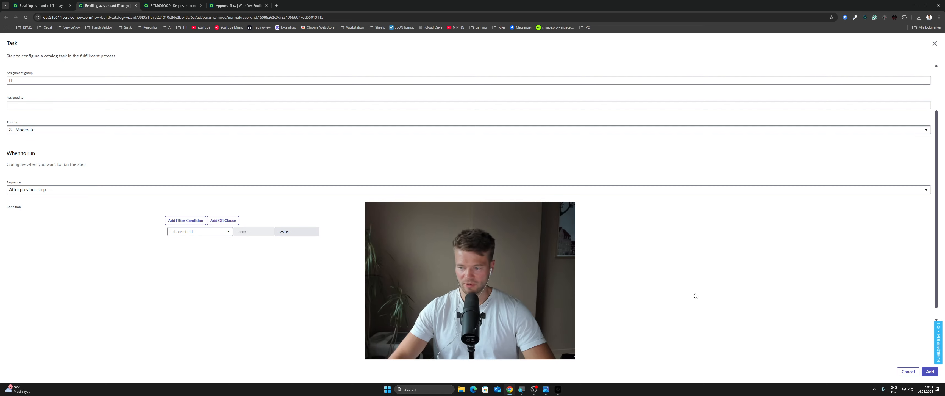
{"action": "left_click", "coordinate": [930, 371]}
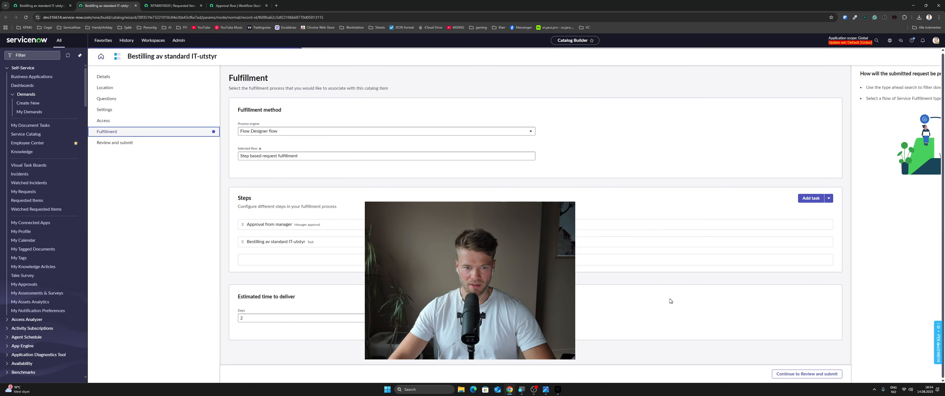
Set the estimated time to deliver to 5 days and continue to the item's review and submit page
{"action": "left_click_drag", "start_coordinate": [506, 288], "coordinate": [665, 287]}
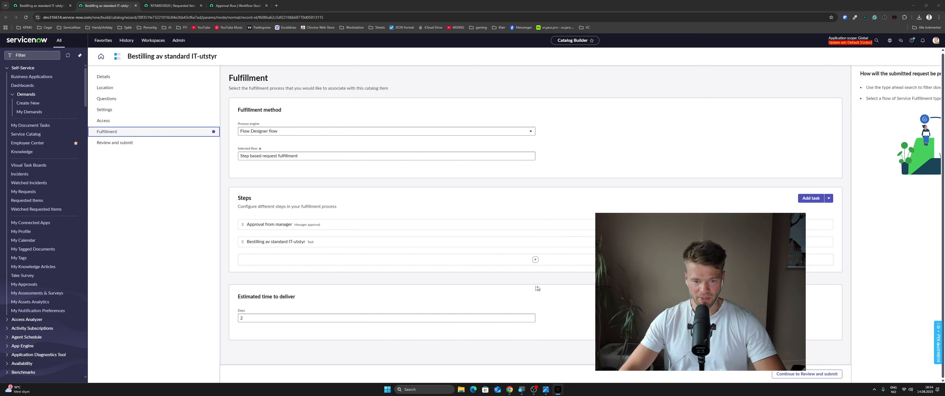
{"action": "left_click_drag", "start_coordinate": [237, 299], "coordinate": [295, 298]}
{"action": "left_click", "coordinate": [301, 299]}
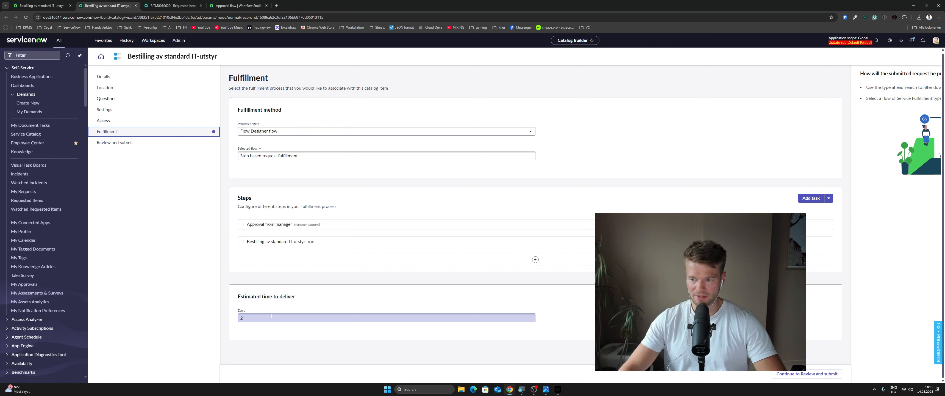
{"action": "left_click", "coordinate": [259, 318]}
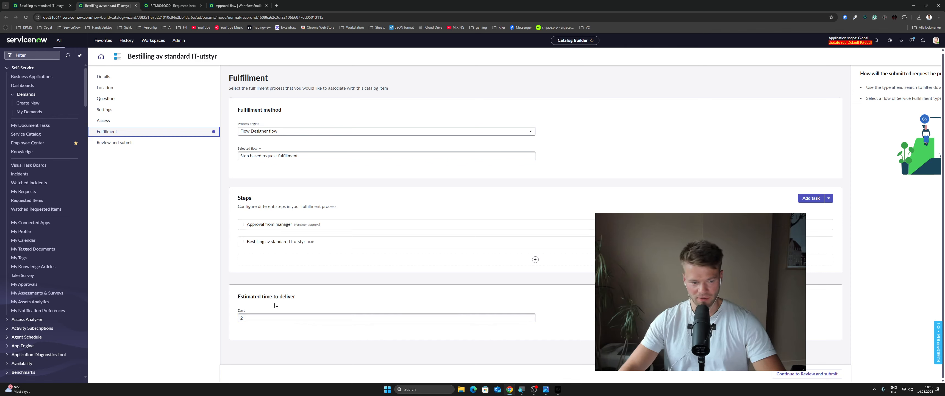
{"action": "key", "text": "BackSpace"}
{"action": "type", "text": "5"}
{"action": "left_click", "coordinate": [312, 302]}
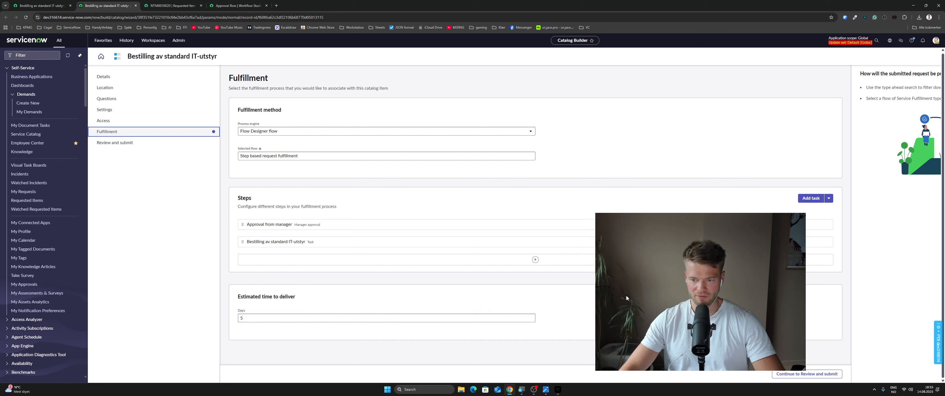
{"action": "left_click_drag", "start_coordinate": [626, 294], "coordinate": [652, 150]}
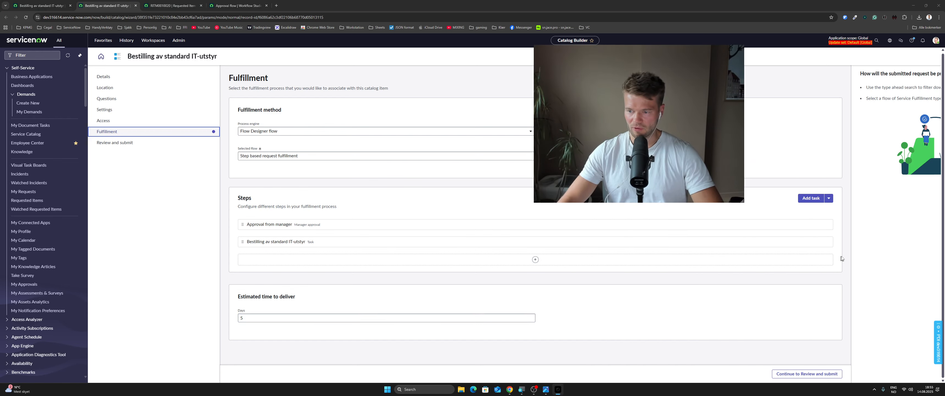
{"action": "left_click", "coordinate": [804, 374]}
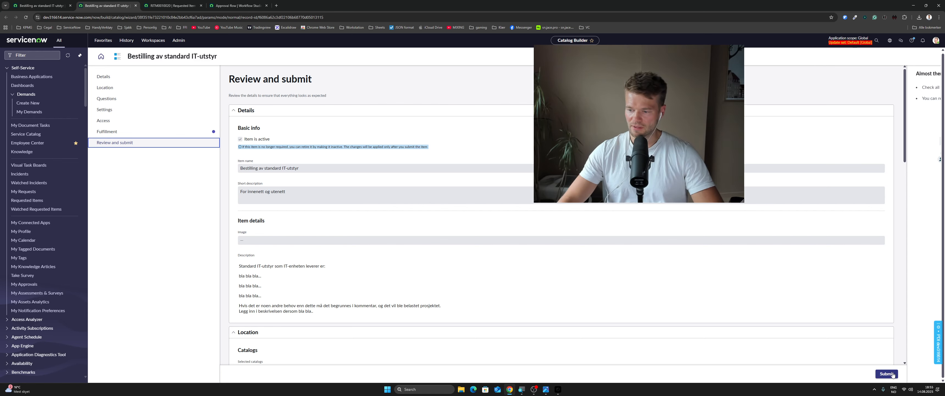
Submit the catalog item Bestilling av standard IT-utstyr and return to the Catalog Builder dashboard
{"action": "left_click", "coordinate": [892, 374]}
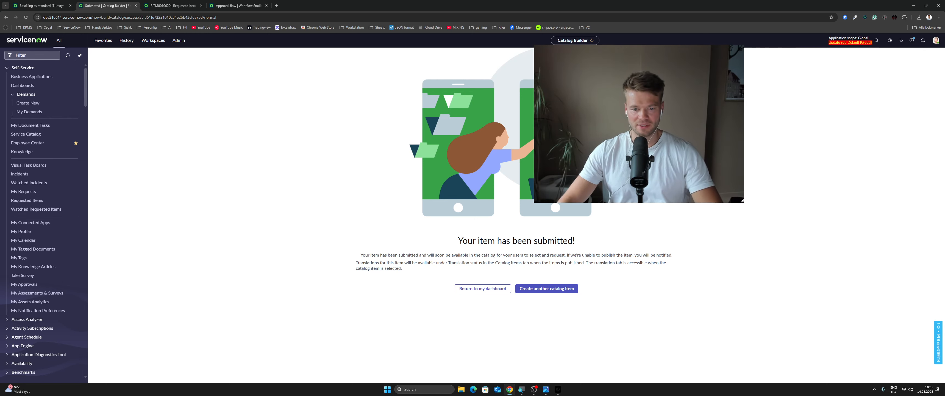
{"action": "left_click", "coordinate": [479, 288]}
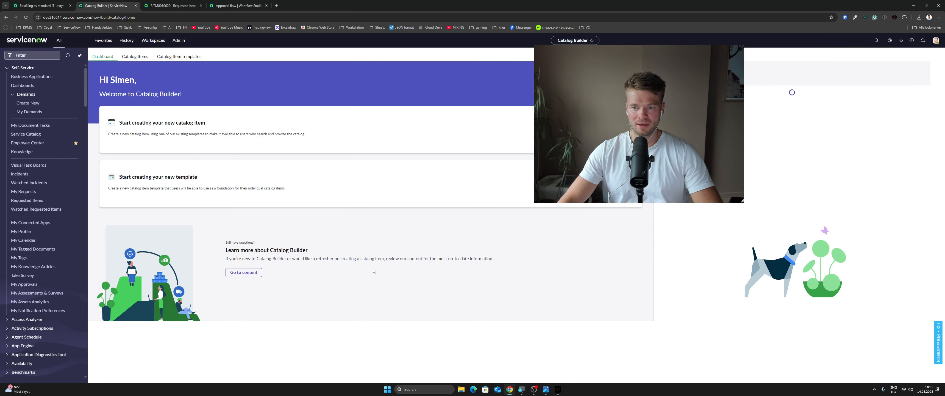
{"action": "left_click_drag", "start_coordinate": [634, 156], "coordinate": [505, 187]}
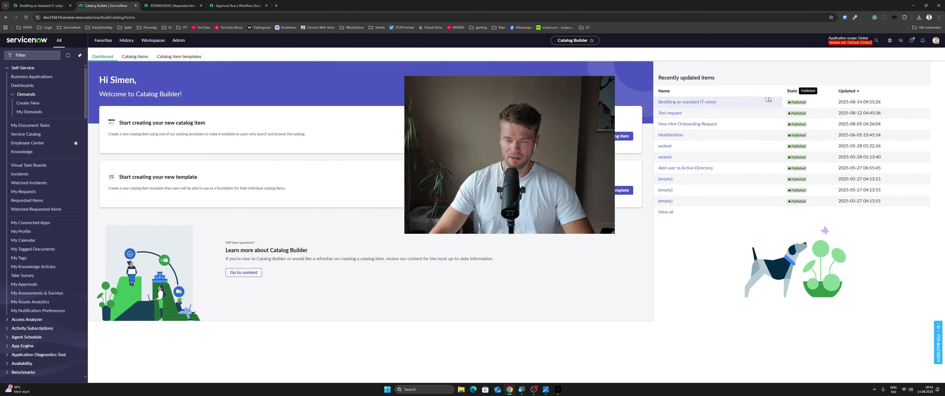
Reload the record of catalog item Bestilling av standard IT-utstyr and open its order form with Try It
{"action": "left_click", "coordinate": [41, 6]}
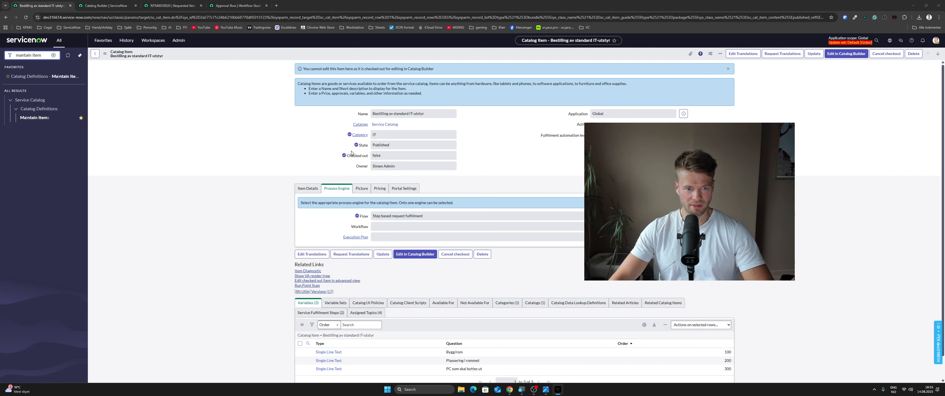
{"action": "mouse_move", "coordinate": [344, 156]}
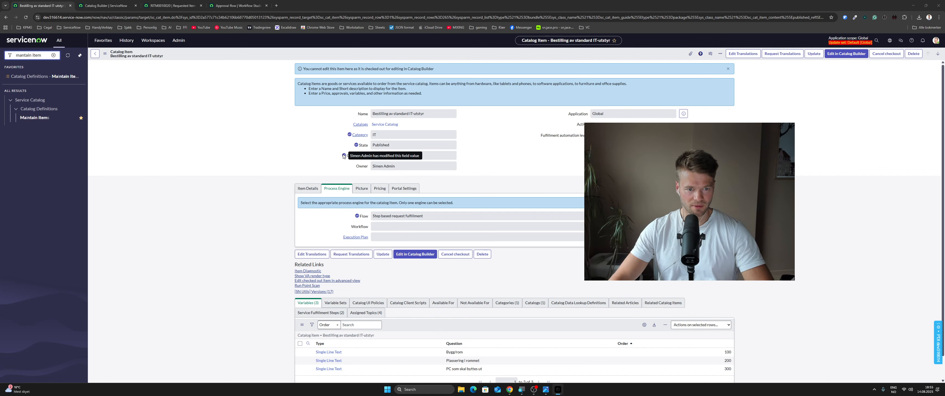
{"action": "left_click", "coordinate": [253, 163]}
{"action": "key", "text": "ctrl+r"}
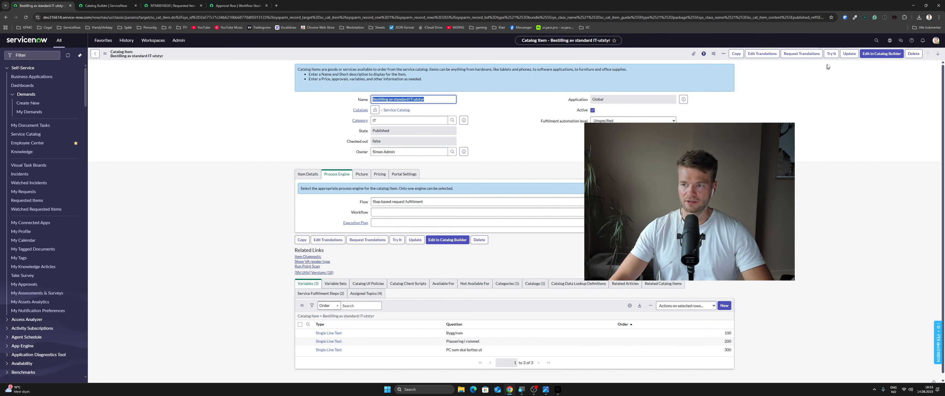
{"action": "left_click", "coordinate": [831, 54]}
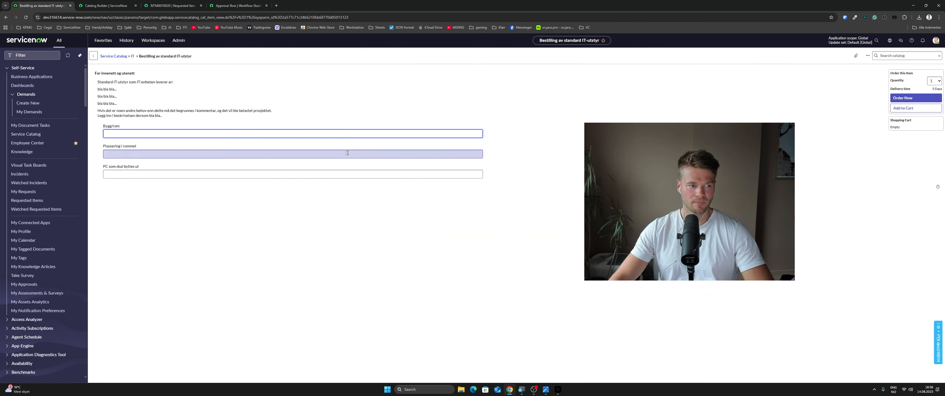
Enter asasd for Bygg/rom and asdasd for both Plassering i rommet and PC som skal byttes ut, and order the item
{"action": "type", "text": "asasd"}
{"action": "left_click", "coordinate": [188, 154]}
{"action": "type", "text": "asdasd"}
{"action": "key", "text": "Tab"}
{"action": "type", "text": "asdas"}
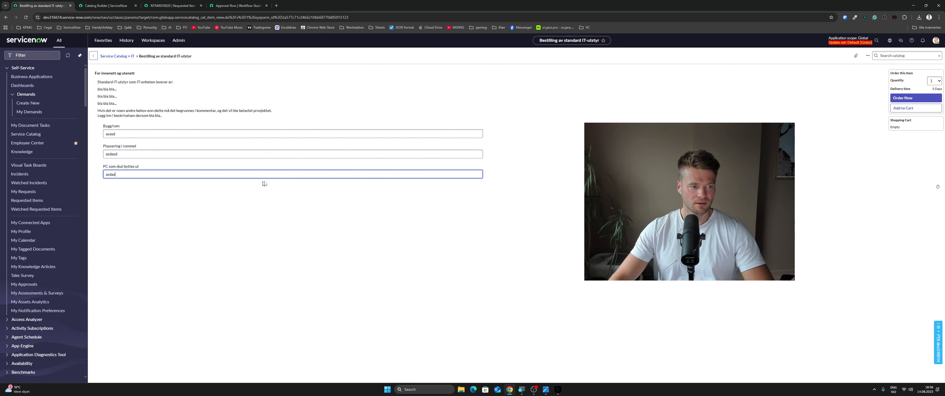
{"action": "type", "text": "d"}
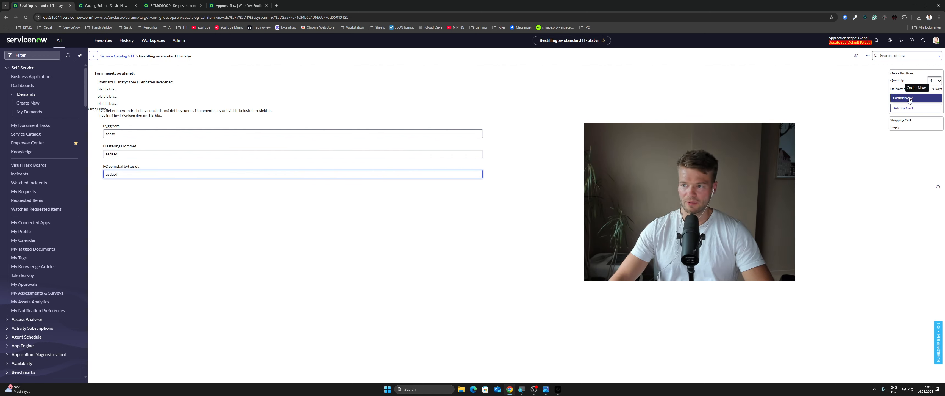
{"action": "left_click", "coordinate": [898, 108]}
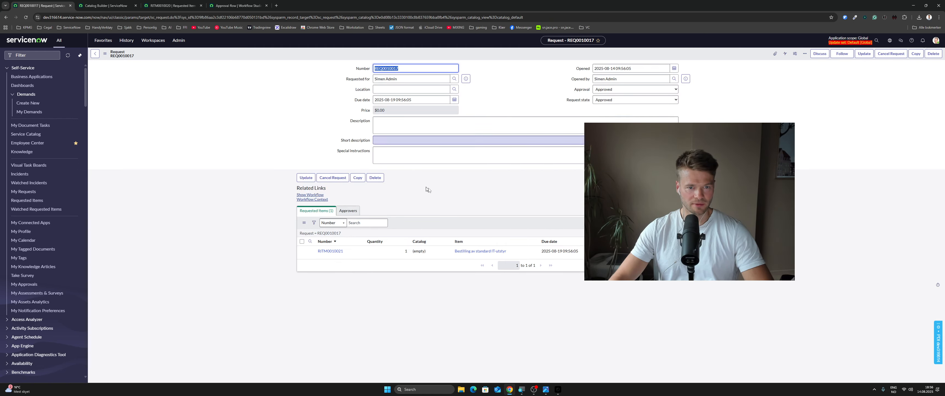
Open the requested item of the new request and view its variables and catalog tasks
{"action": "left_click_drag", "start_coordinate": [634, 196], "coordinate": [701, 237]}
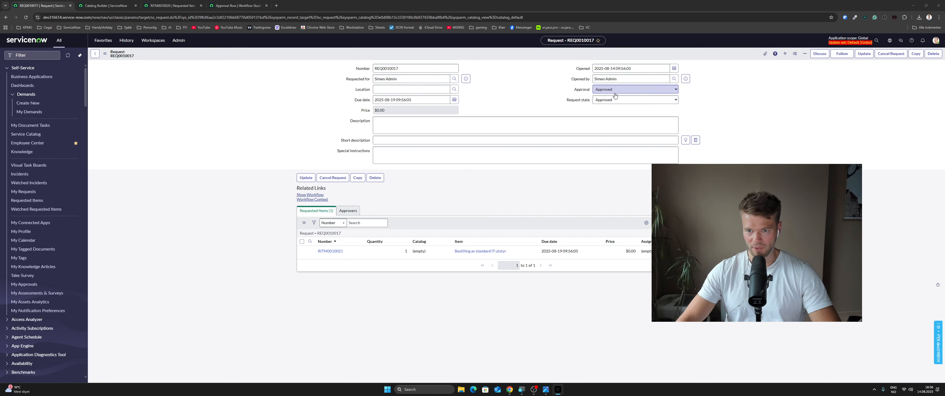
{"action": "left_click", "coordinate": [447, 187]}
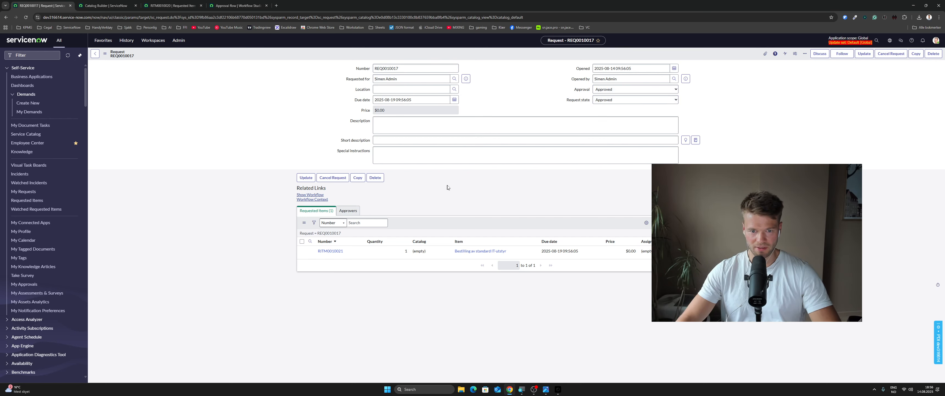
{"action": "left_click", "coordinate": [332, 252]}
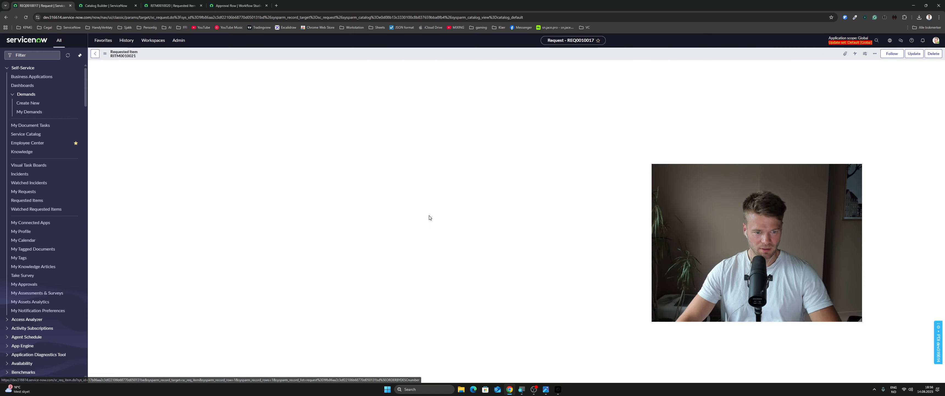
{"action": "left_click_drag", "start_coordinate": [294, 155], "coordinate": [311, 153]}
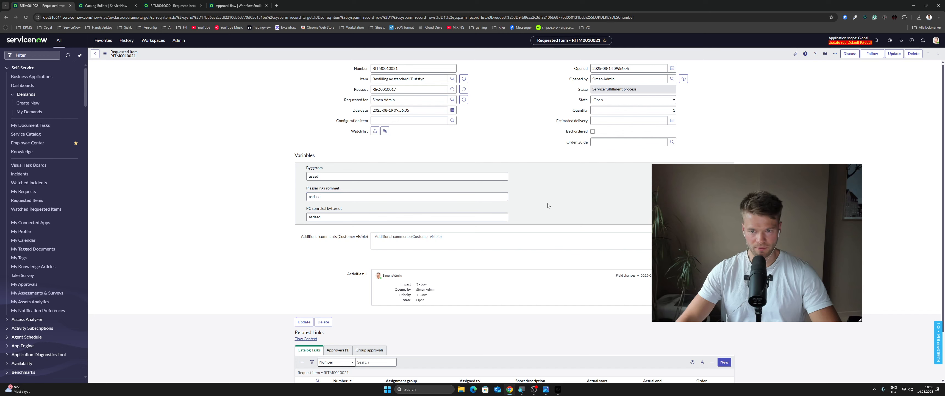
{"action": "scroll", "coordinate": [544, 201], "scroll_direction": "down", "scroll_amount": 2}
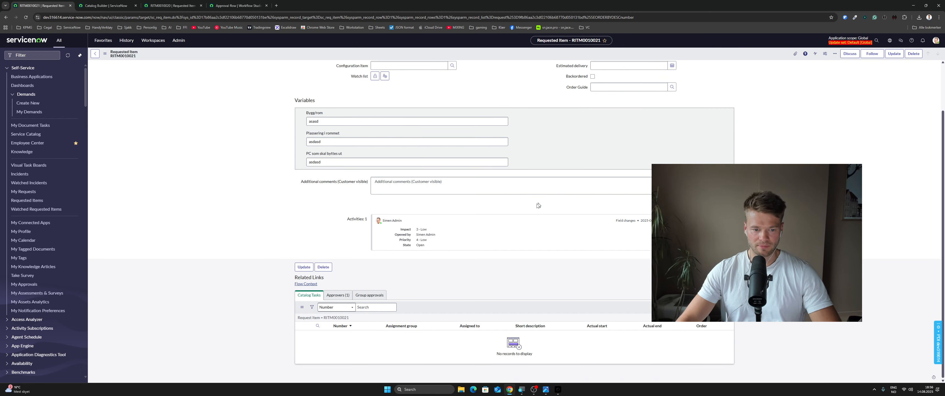
Set the requested item's pending manager approval to Approved in its approvers list
{"action": "left_click", "coordinate": [338, 295]}
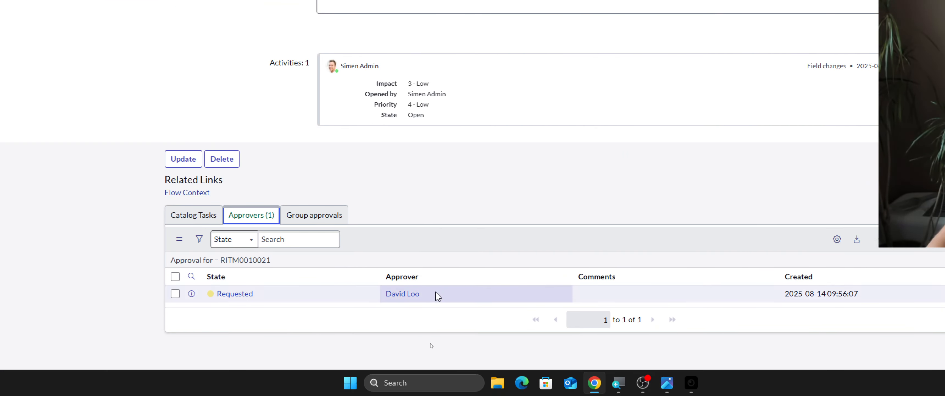
{"action": "left_click", "coordinate": [272, 297]}
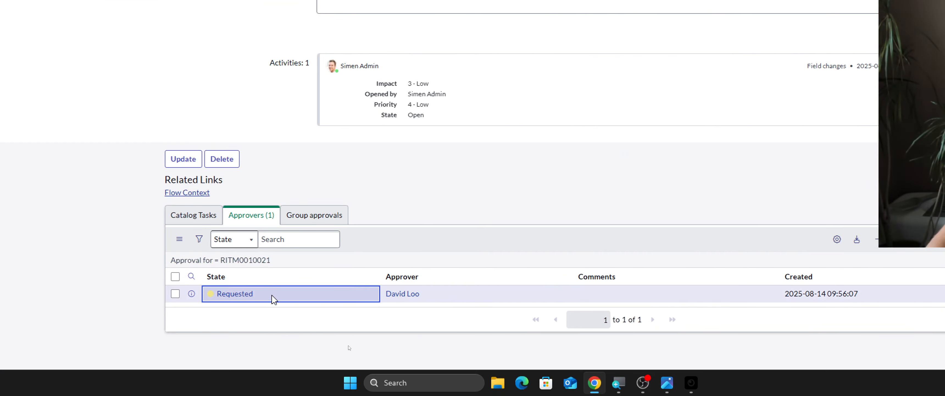
{"action": "double_click", "coordinate": [274, 299]}
{"action": "left_click", "coordinate": [272, 302]}
{"action": "left_click", "coordinate": [259, 247]}
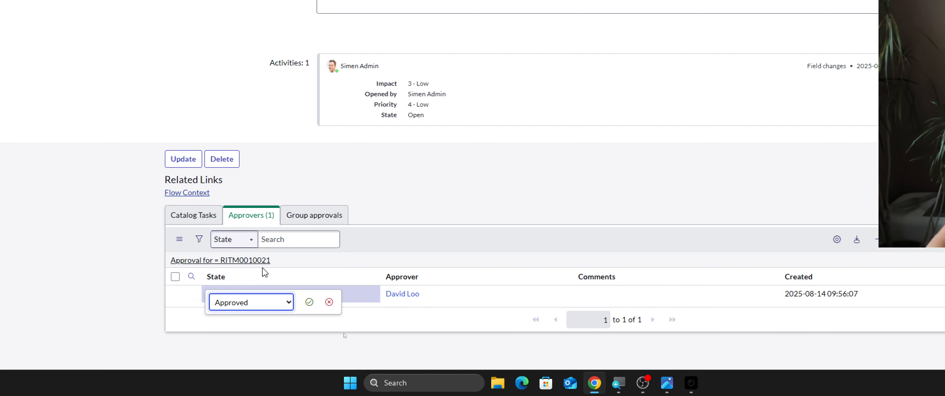
{"action": "left_click", "coordinate": [309, 303]}
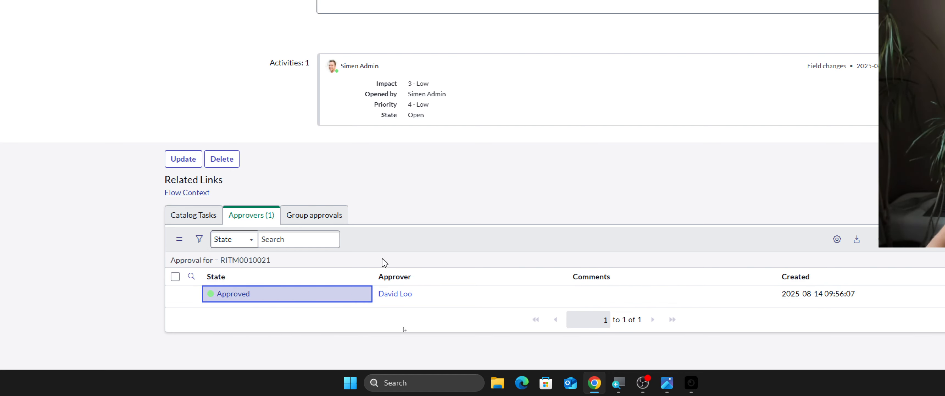
Refresh the requested item's catalog tasks and open the generated task to check its variables
{"action": "left_click", "coordinate": [192, 216]}
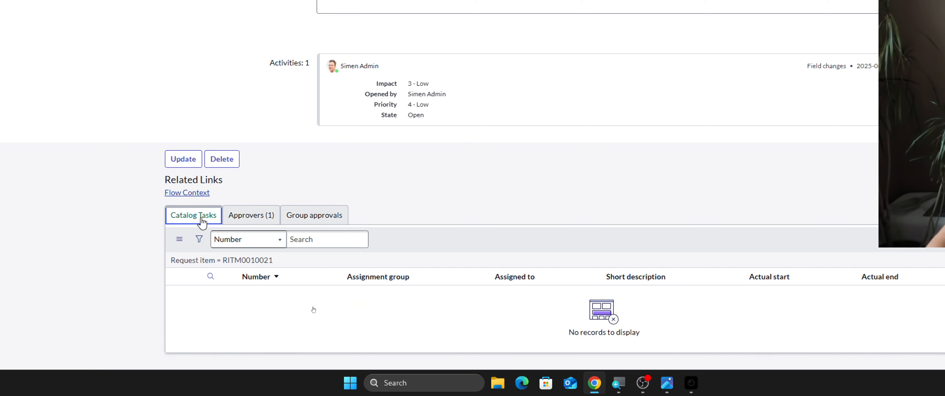
{"action": "left_click", "coordinate": [187, 261]}
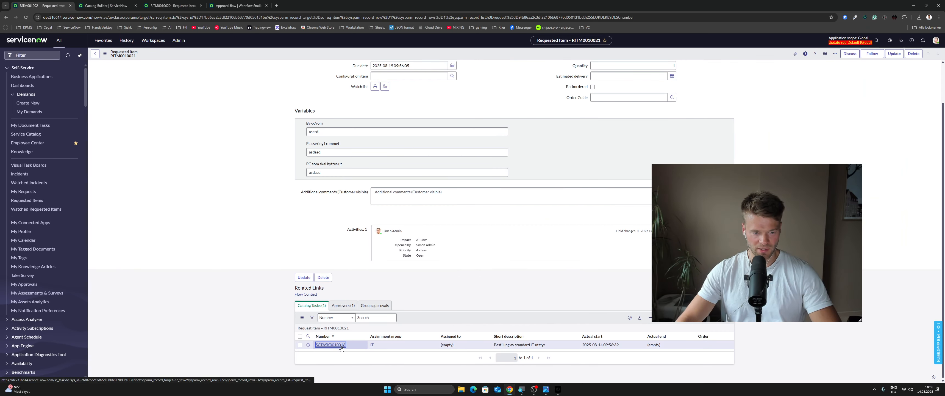
{"action": "left_click", "coordinate": [341, 346]}
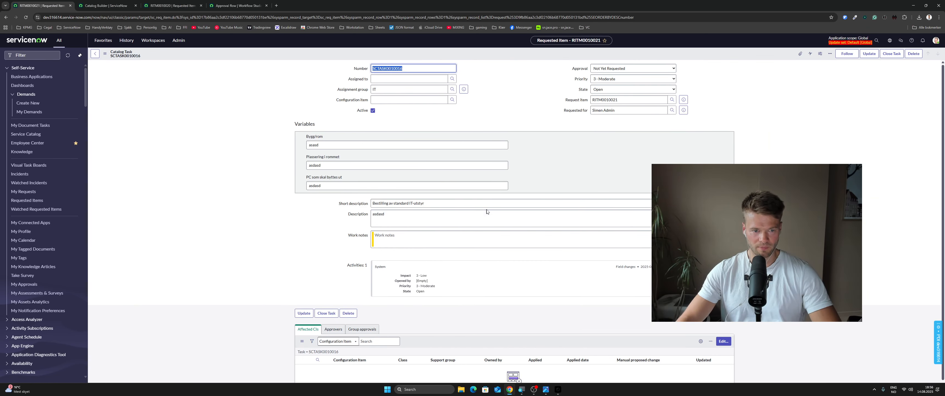
{"action": "left_click", "coordinate": [425, 122]}
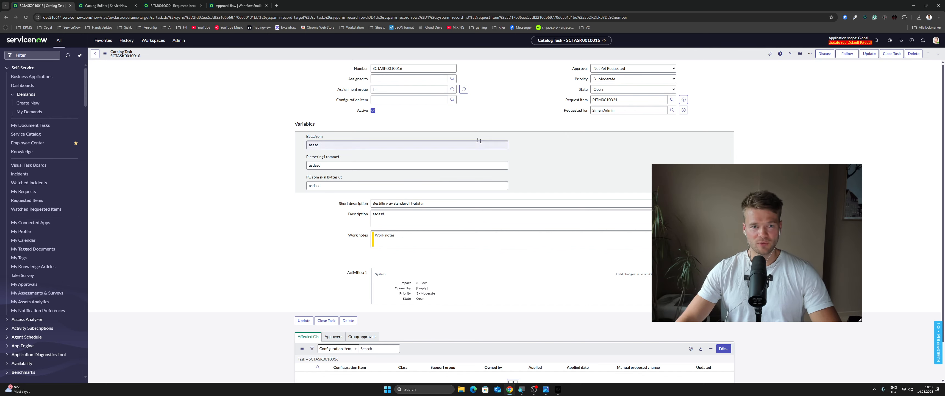
{"action": "left_click", "coordinate": [45, 56]}
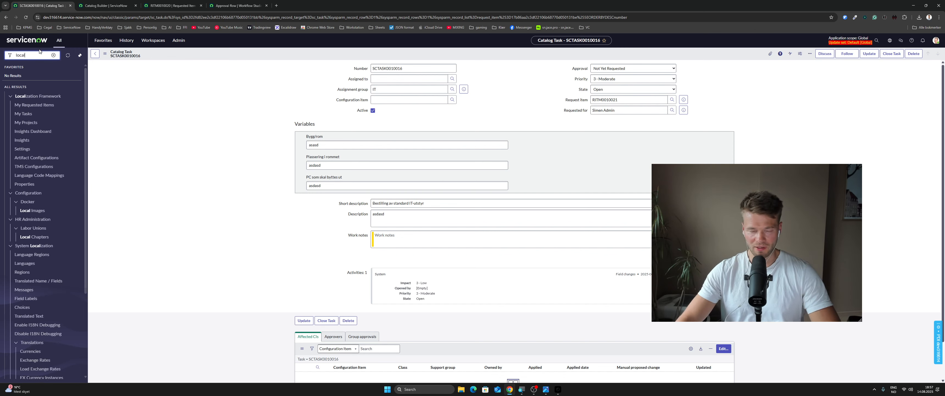
{"action": "type", "text": "local"}
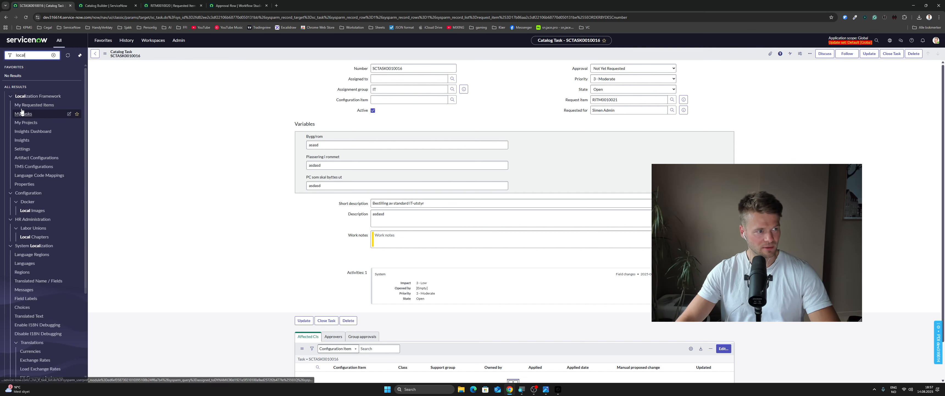
{"action": "type", "text": " up"}
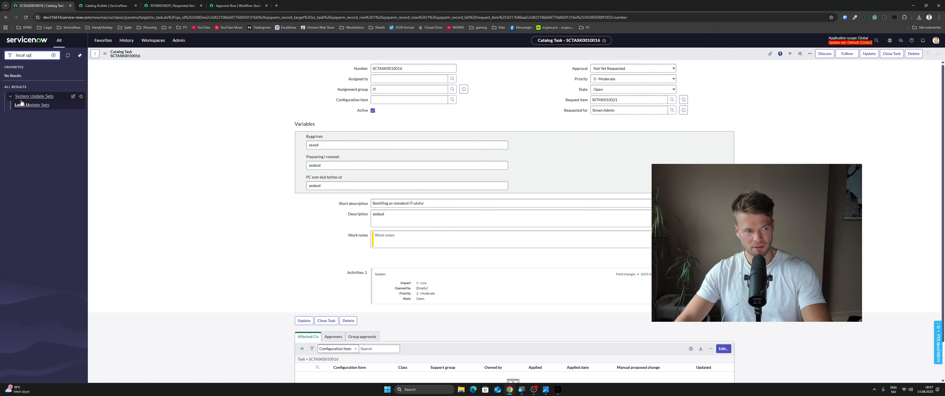
{"action": "left_click", "coordinate": [33, 107]}
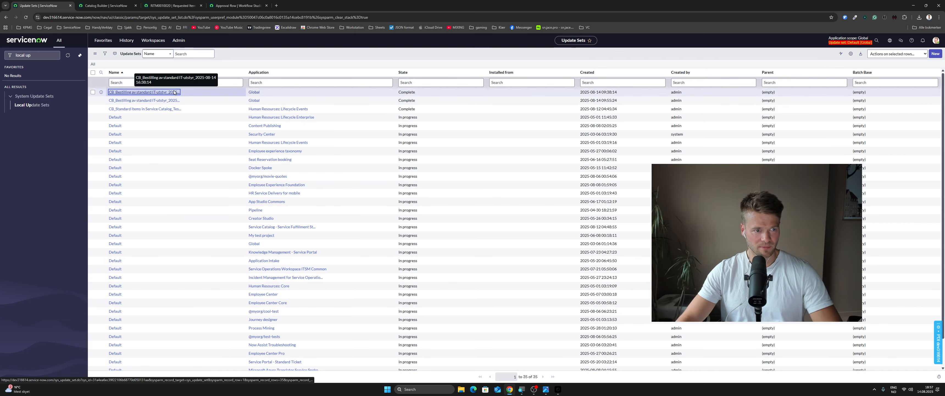
{"action": "left_click", "coordinate": [143, 93]}
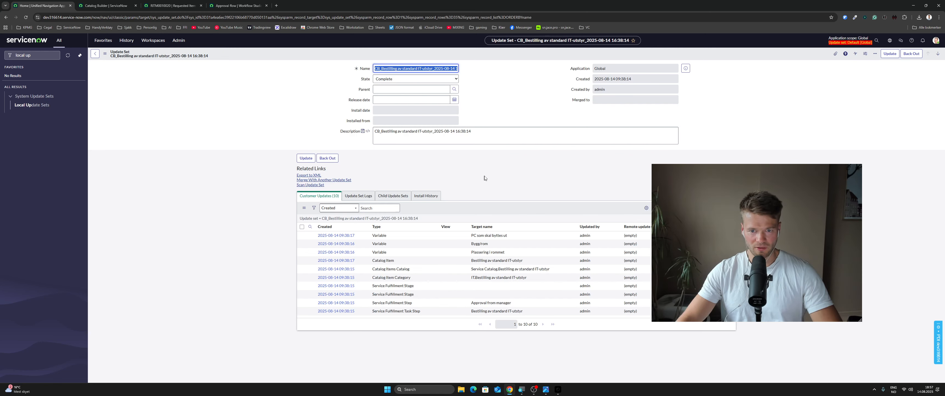
{"action": "left_click", "coordinate": [492, 180]}
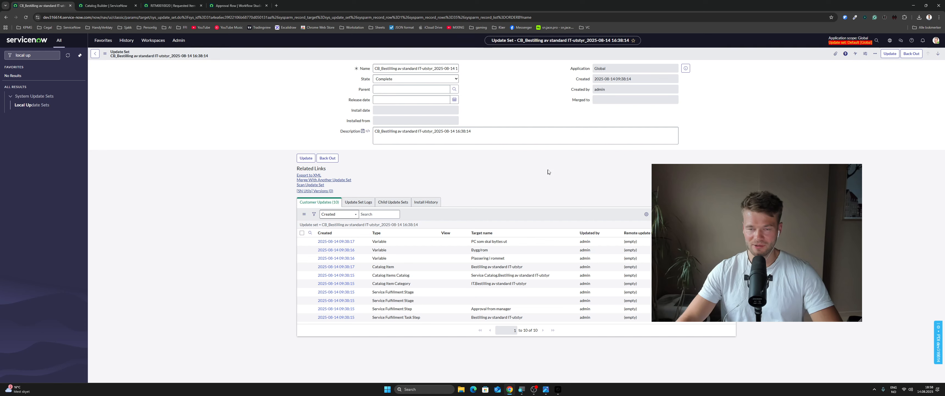
{"action": "left_click", "coordinate": [534, 389]}
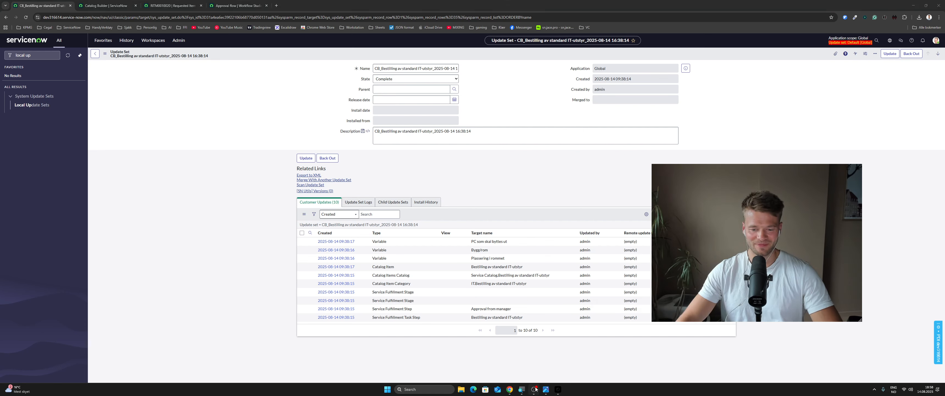